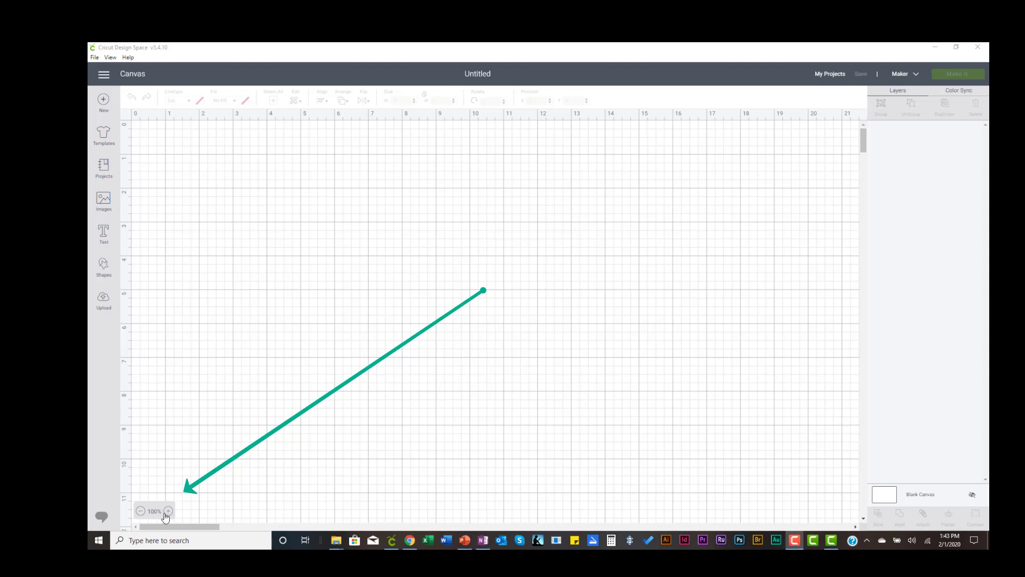
# Zoom in on the empty canvas to inspect the grid and return the zoom to 100%.
pyautogui.click(169, 511)
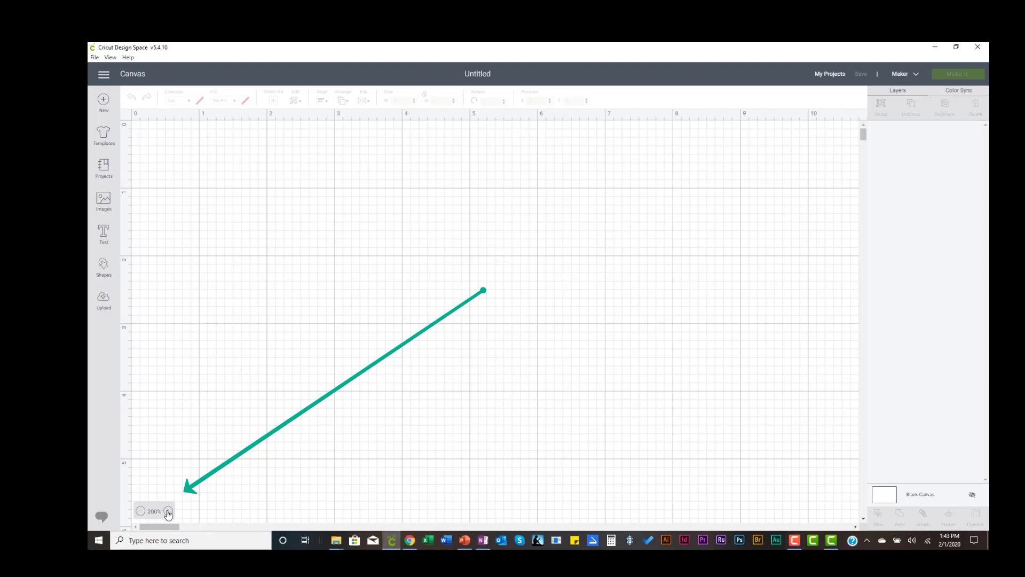
pyautogui.click(168, 512)
pyautogui.click(168, 512)
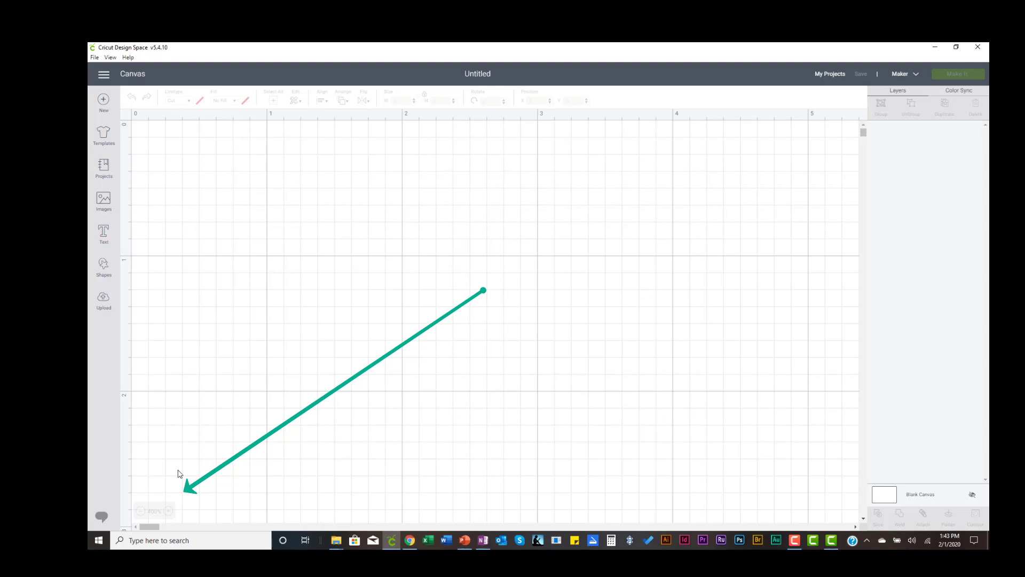
pyautogui.click(141, 512)
pyautogui.click(141, 511)
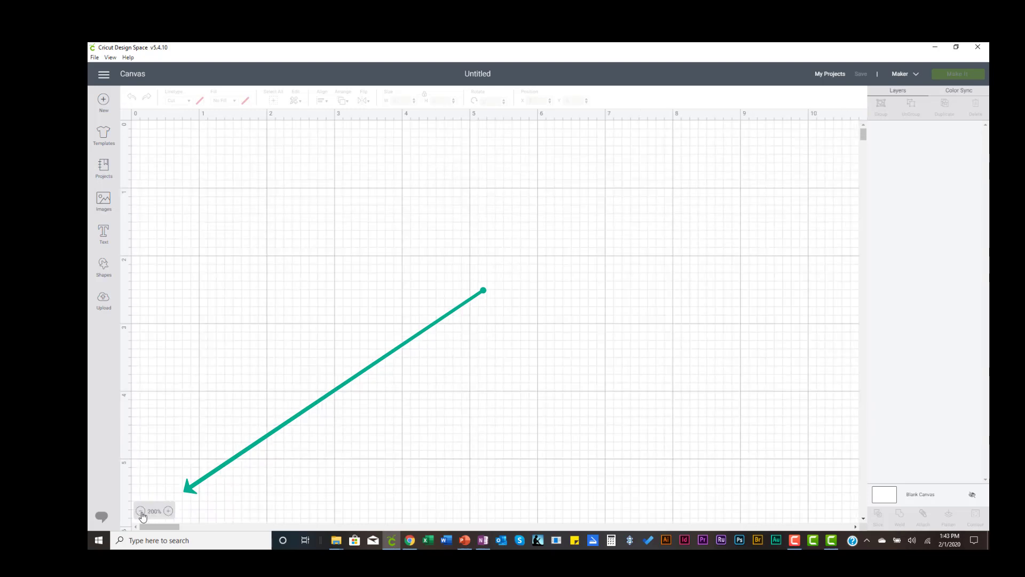
pyautogui.click(141, 511)
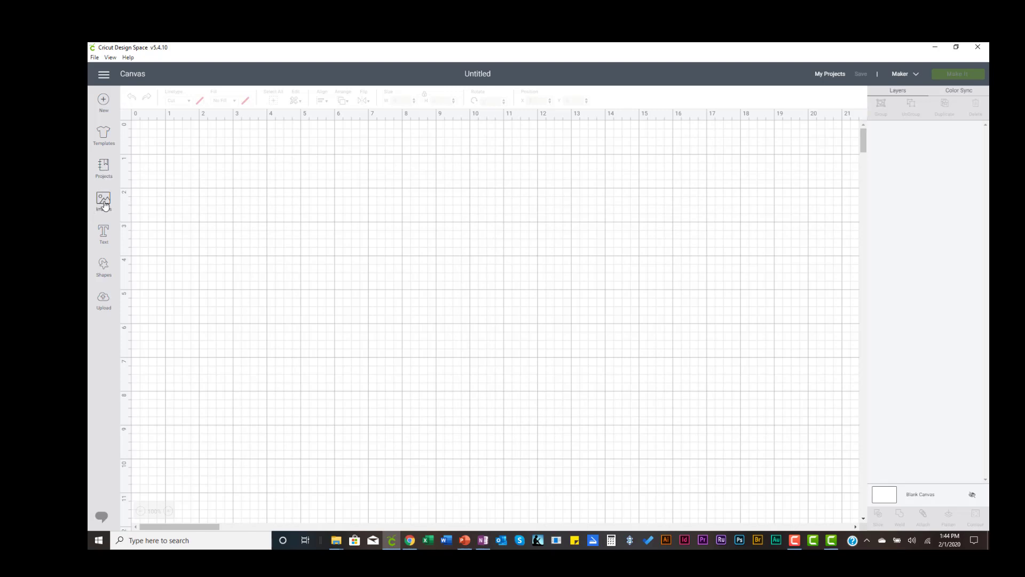
# Look over the available basic shapes and the image and pattern upload page, and return to the canvas.
pyautogui.click(105, 267)
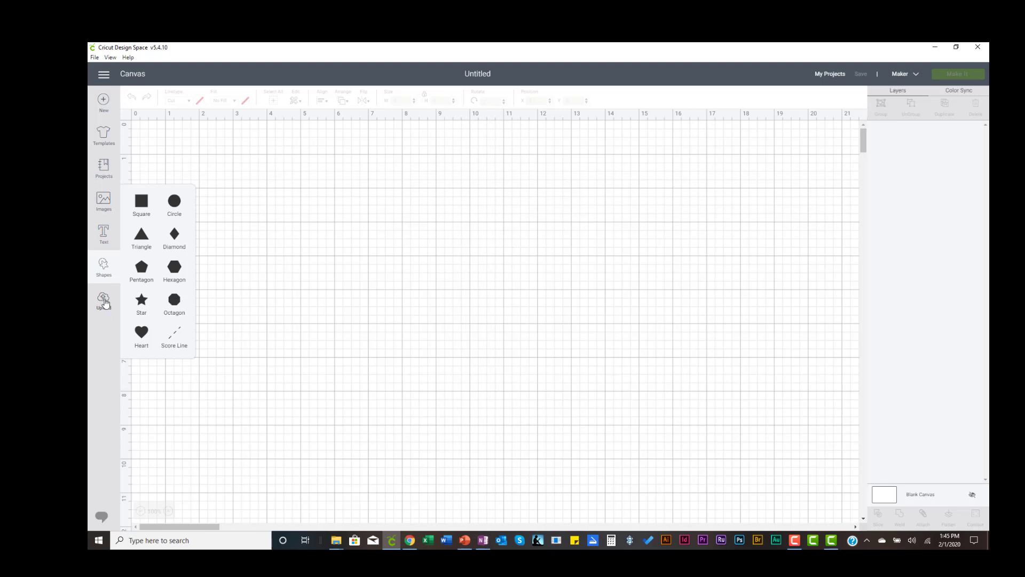
pyautogui.click(105, 302)
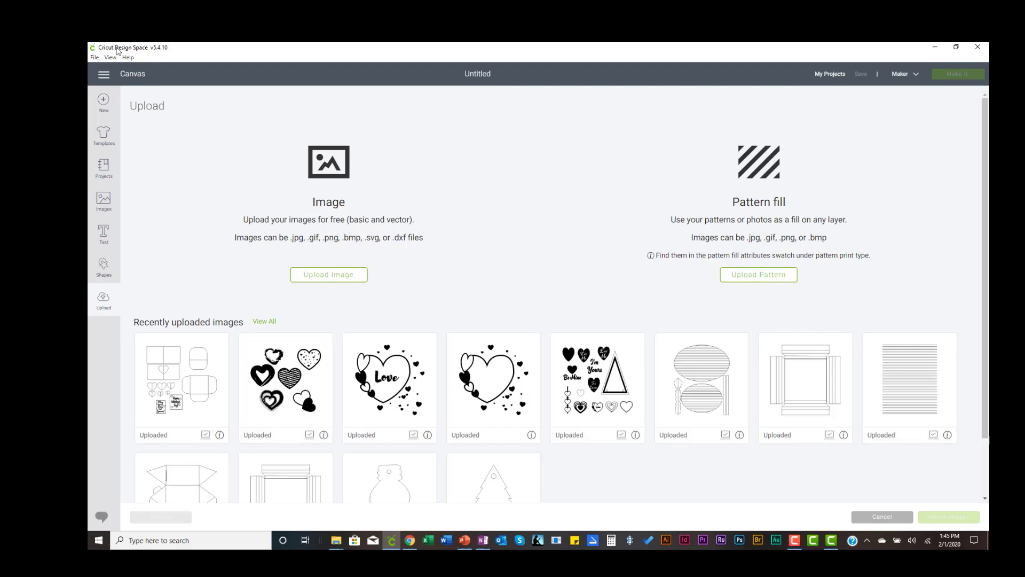
pyautogui.click(133, 76)
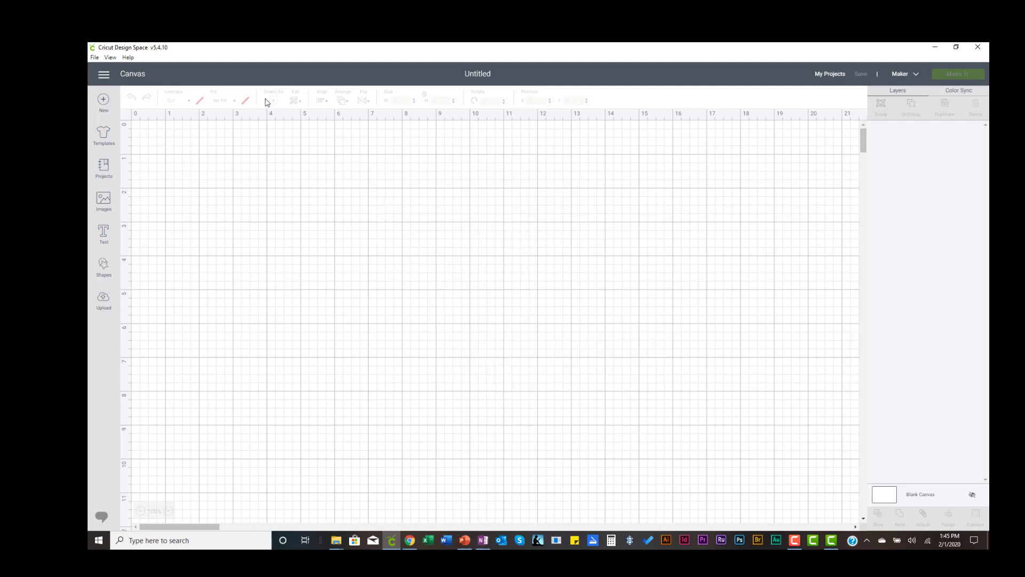
# Add the text "N" to the canvas and place it at about X 3.06, Y 1.847.
pyautogui.click(104, 235)
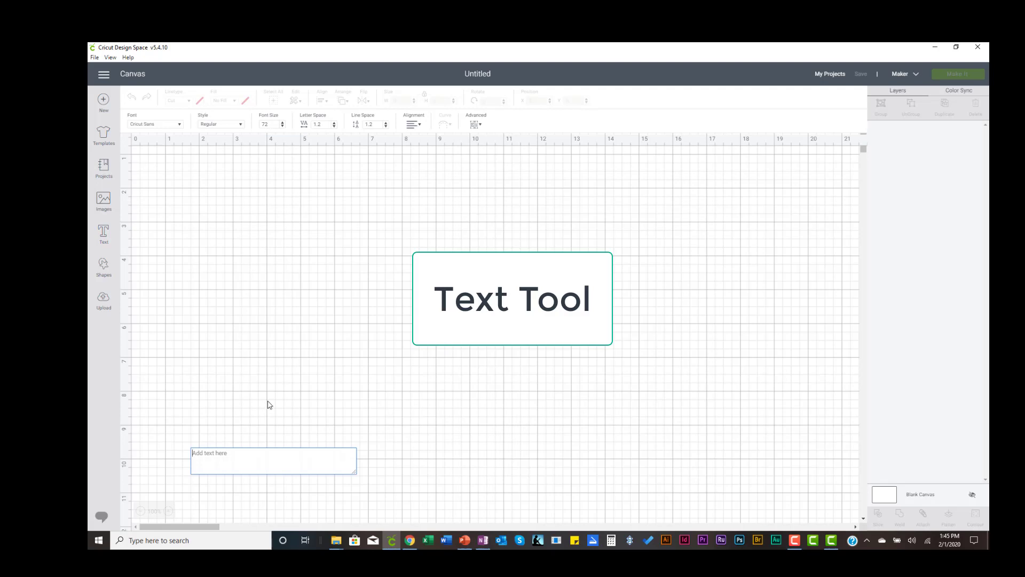
pyautogui.write('N')
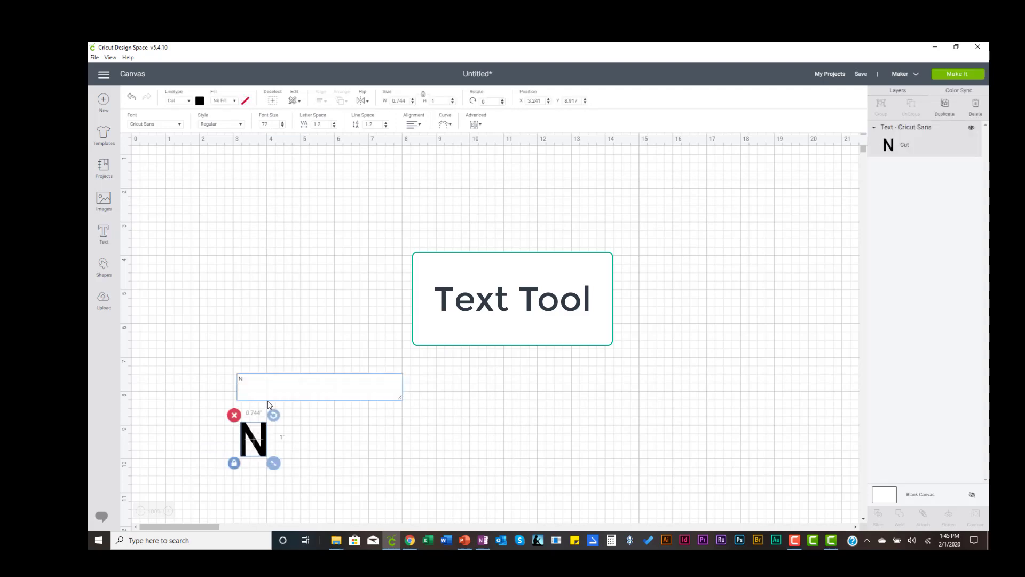
pyautogui.moveTo(264, 447); pyautogui.dragTo(257, 171)
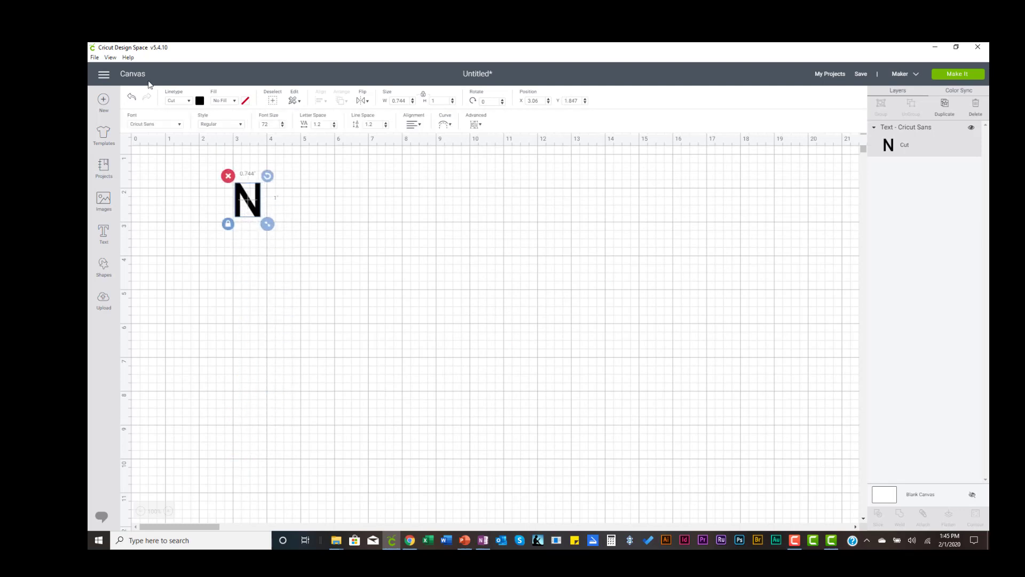
# Try the Draw, Score and Engrave line types on the letter N.
pyautogui.click(190, 101)
pyautogui.click(184, 126)
pyautogui.click(189, 102)
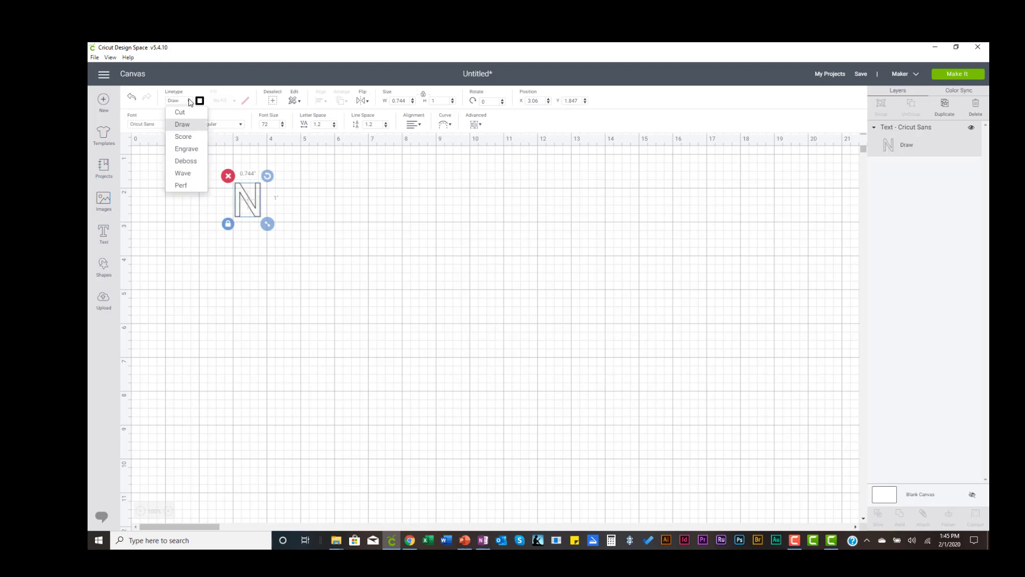
pyautogui.click(187, 137)
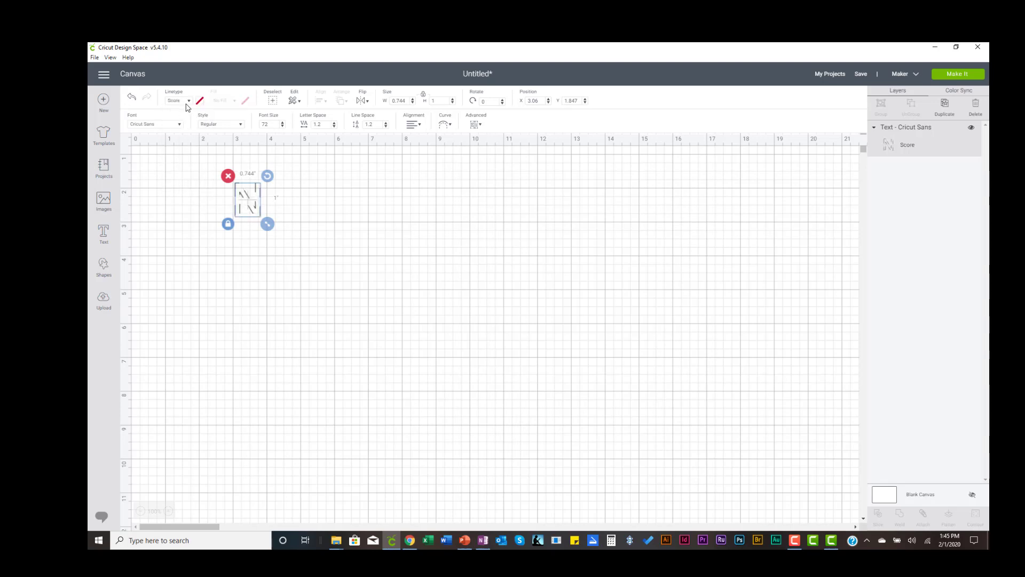
pyautogui.click(190, 101)
pyautogui.click(187, 150)
pyautogui.click(189, 101)
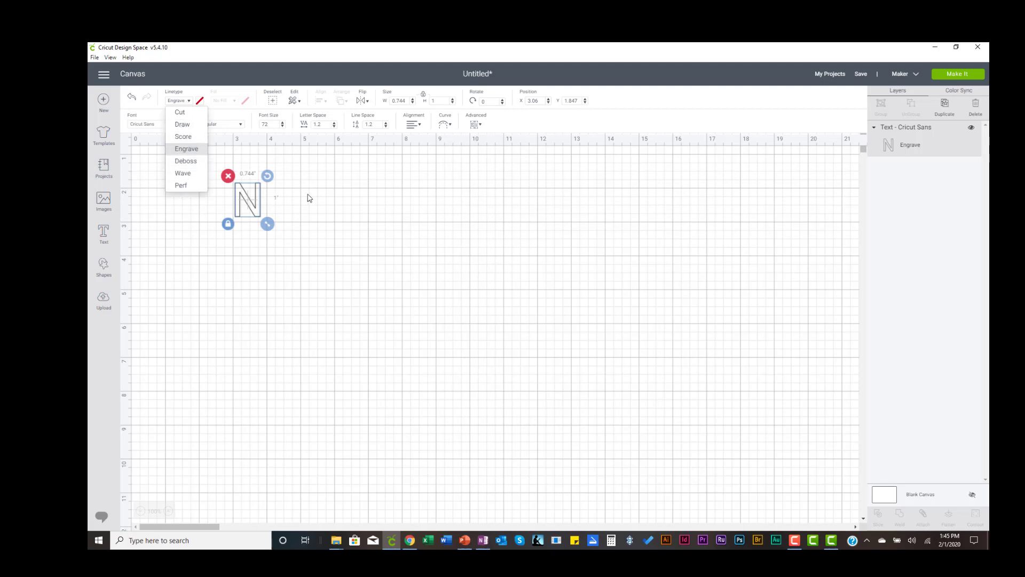
pyautogui.click(309, 198)
pyautogui.click(261, 206)
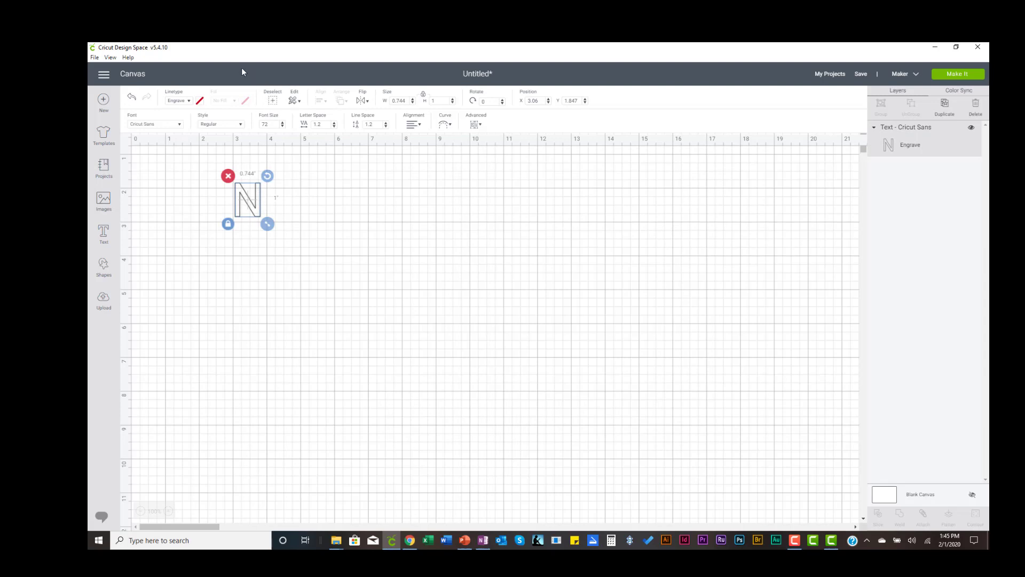
# Set the letter N's line type to Draw with a red Fine Point (0.4mm) pen.
pyautogui.click(189, 102)
pyautogui.click(182, 126)
pyautogui.click(200, 101)
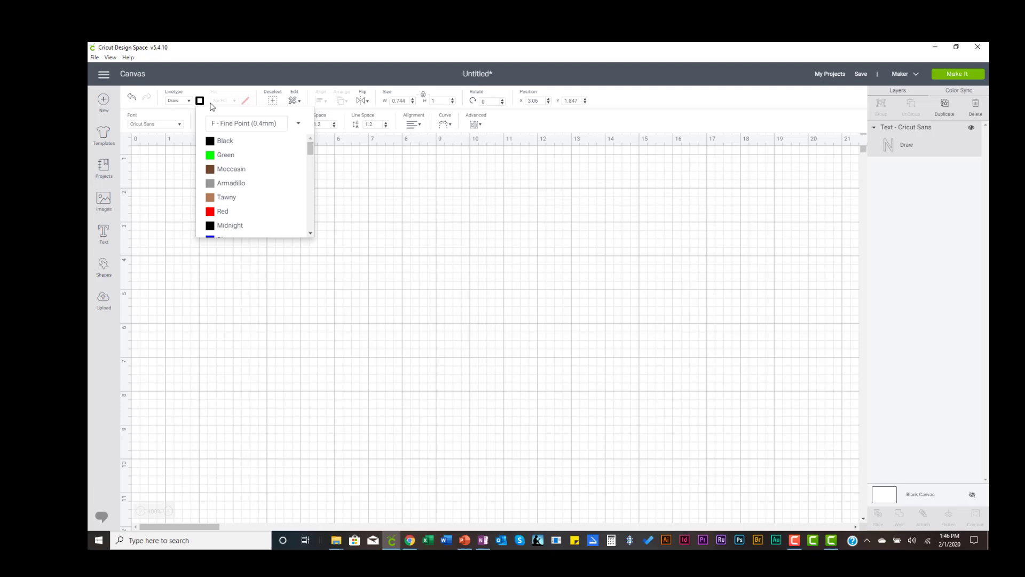
pyautogui.click(214, 211)
pyautogui.click(342, 217)
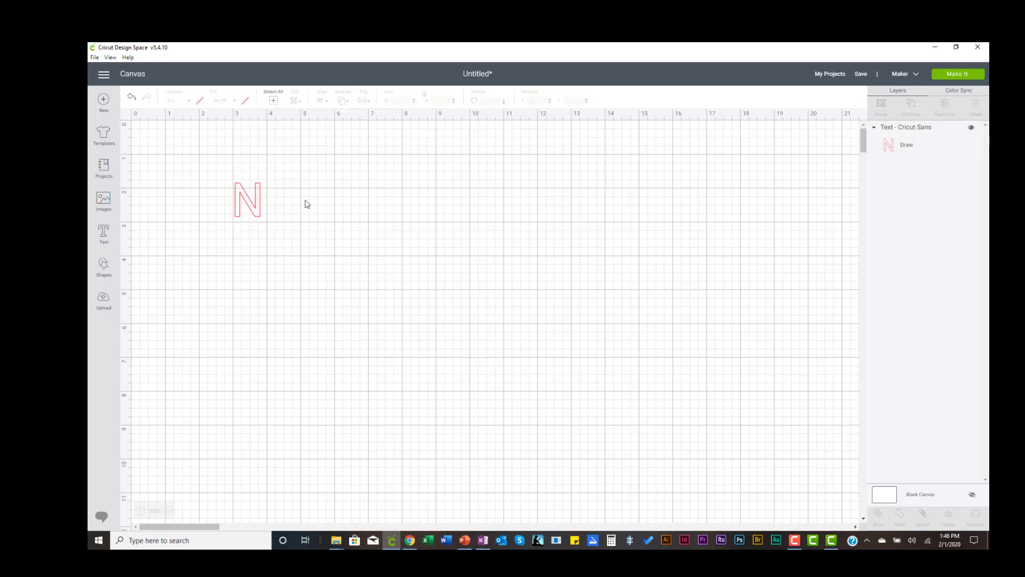
# Set the letter N's line type to Cut and its material color to red.
pyautogui.click(239, 191)
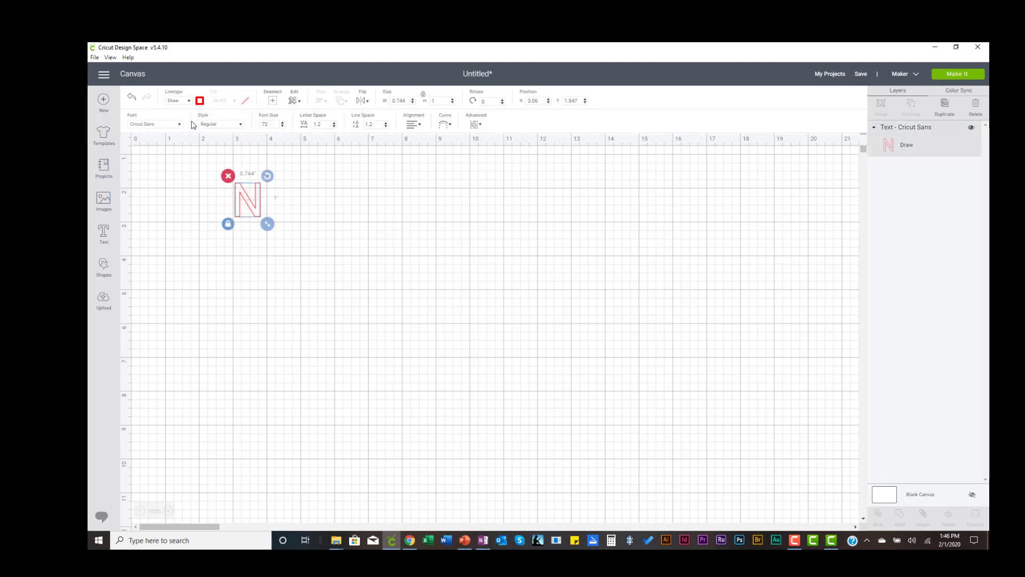
pyautogui.click(189, 101)
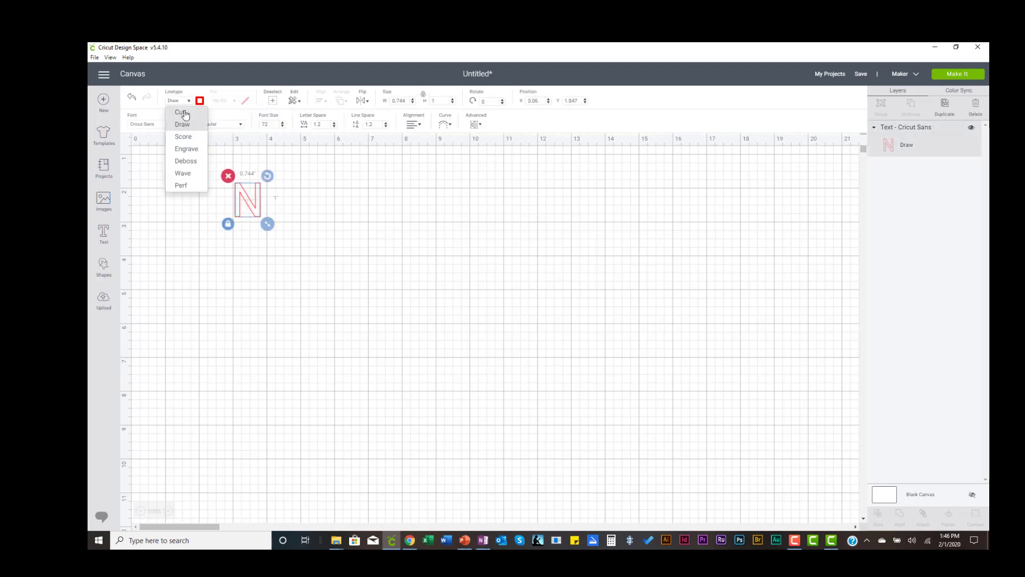
pyautogui.click(180, 112)
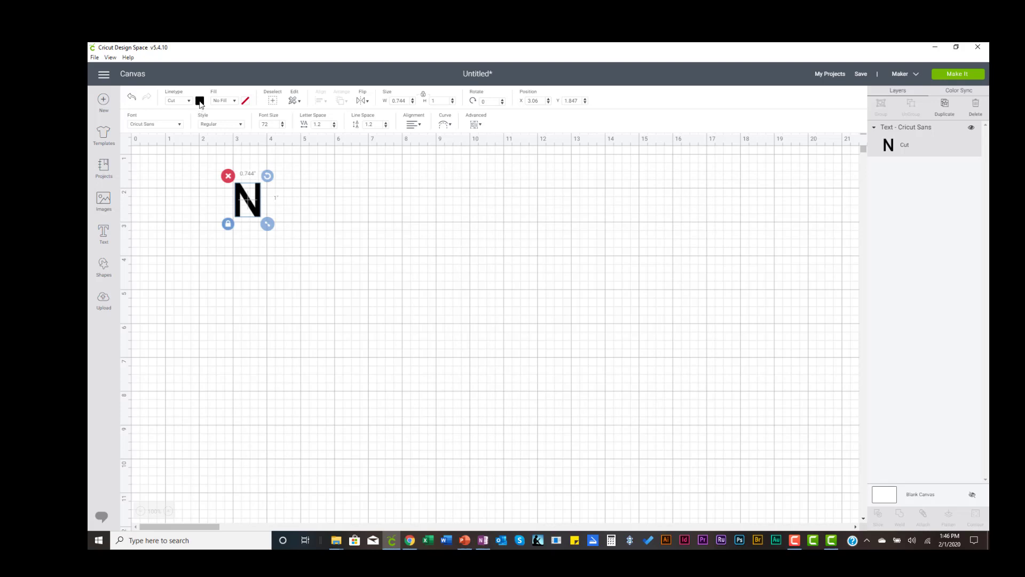
pyautogui.click(200, 101)
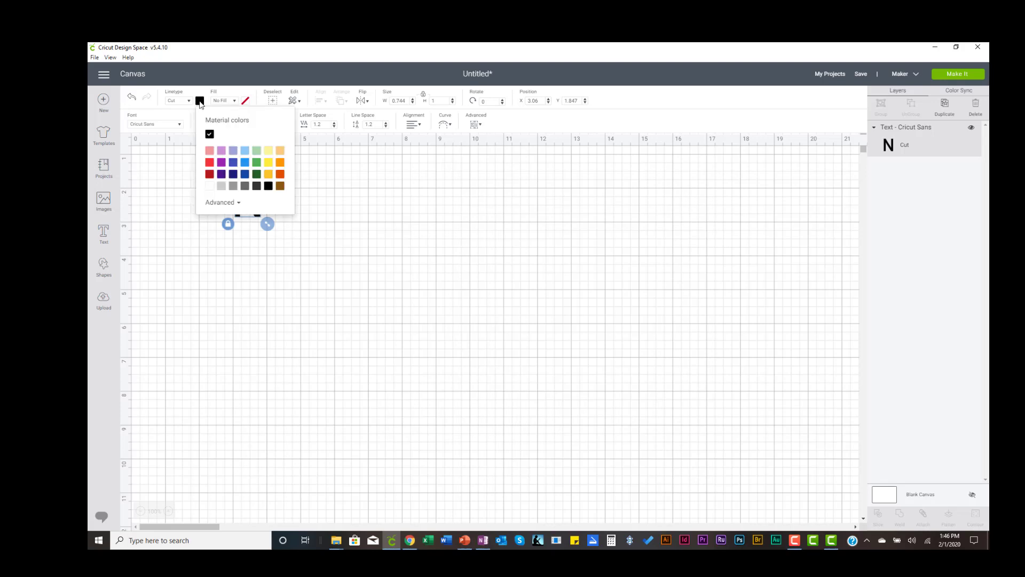
pyautogui.click(211, 161)
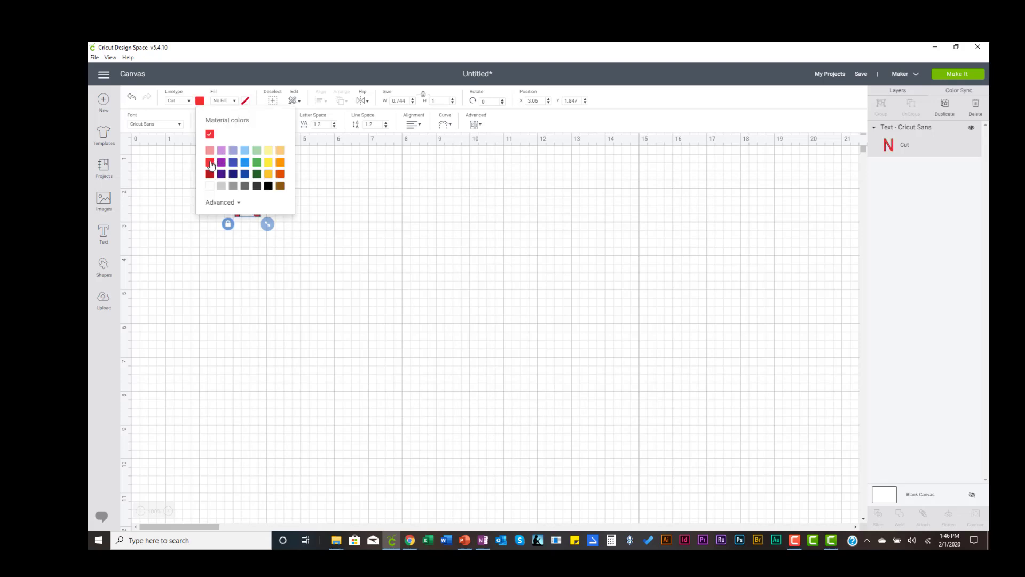
pyautogui.click(255, 220)
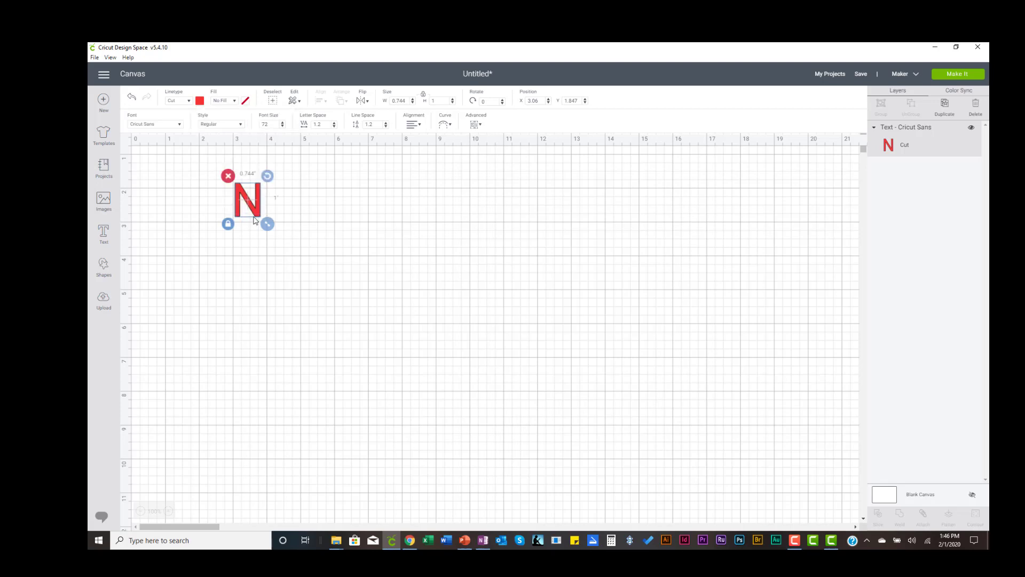
# Set the letter N's fill to Print.
pyautogui.click(235, 101)
pyautogui.click(229, 130)
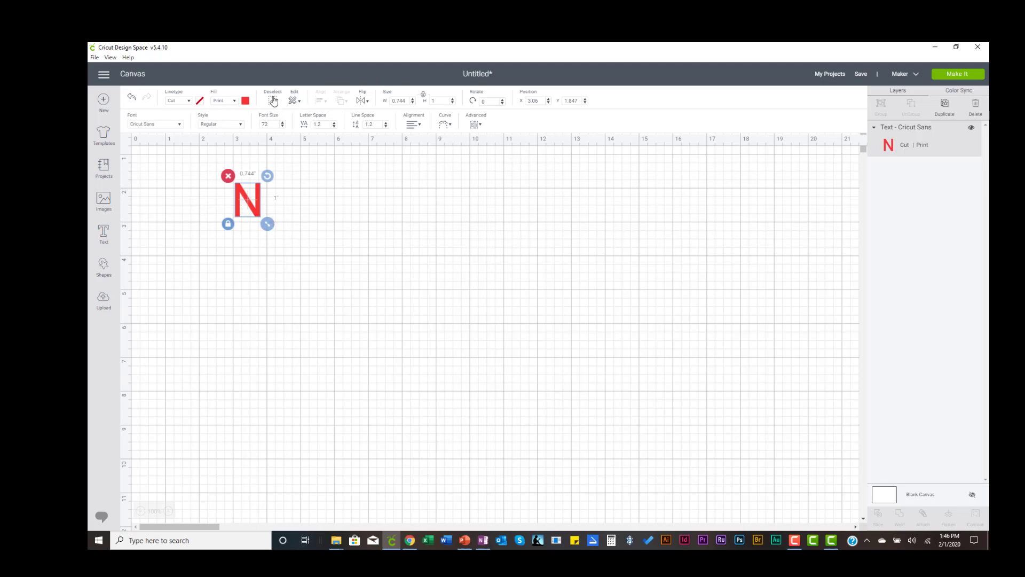
pyautogui.click(300, 103)
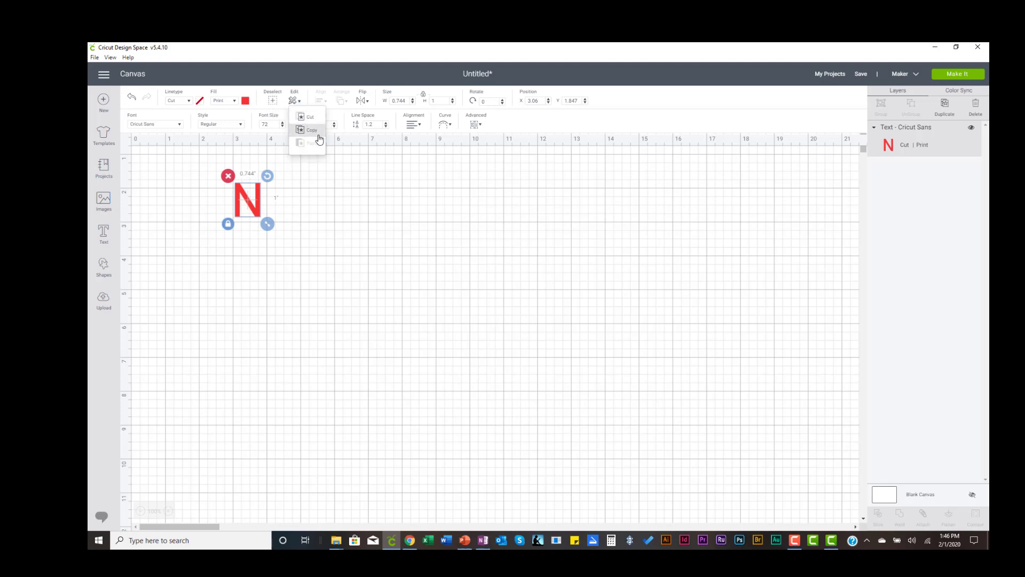
pyautogui.click(294, 101)
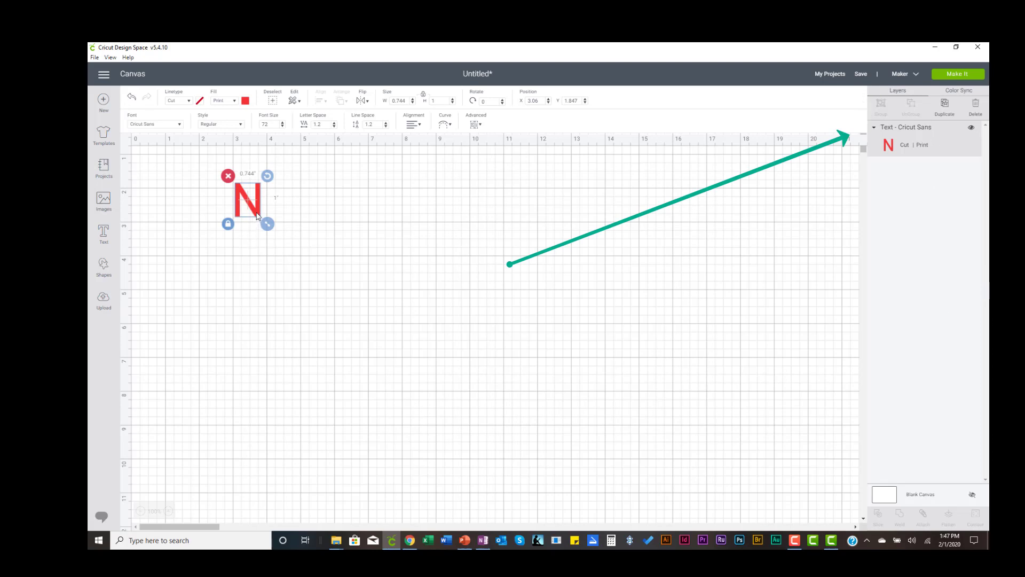
# Duplicate the letter N to about X 4.658, Y 1.944, and group the copy with the original.
pyautogui.click(944, 109)
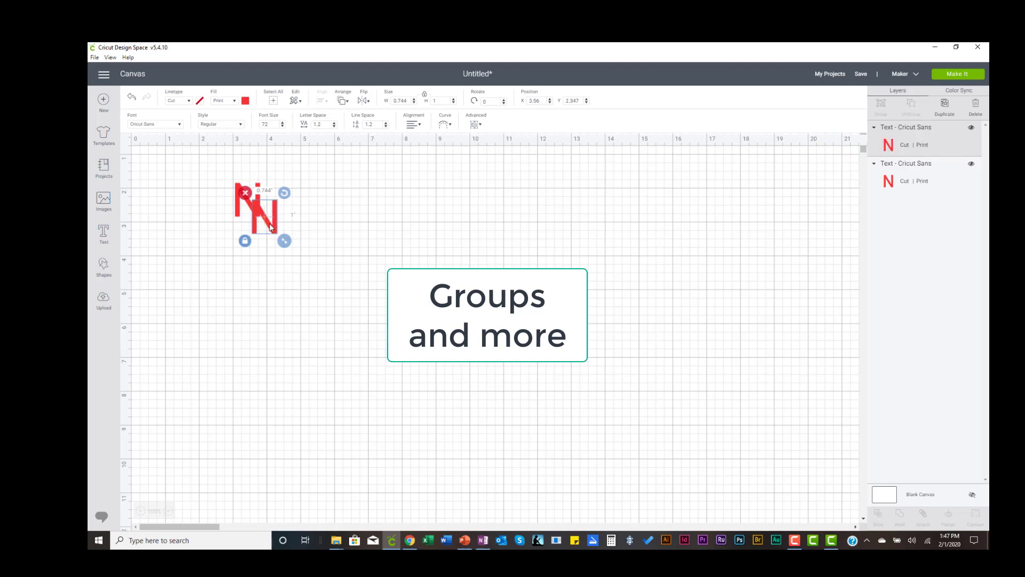
pyautogui.moveTo(276, 228); pyautogui.dragTo(313, 215)
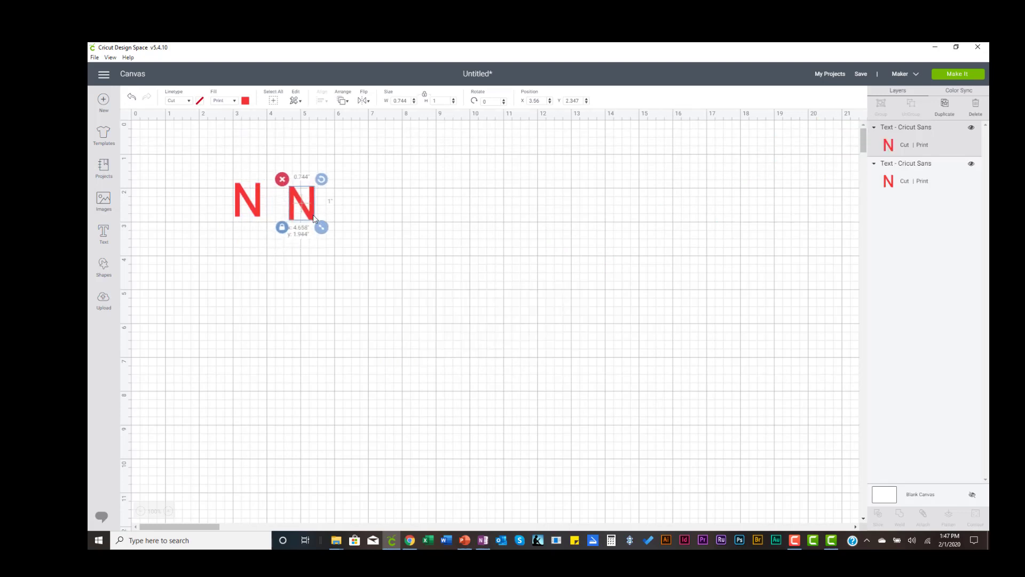
pyautogui.moveTo(177, 172); pyautogui.dragTo(347, 214)
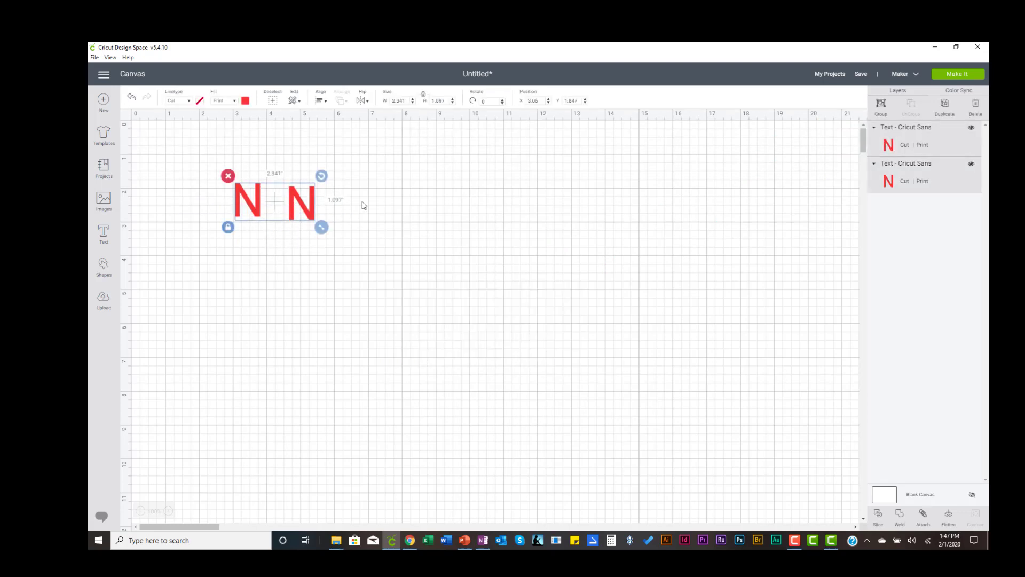
pyautogui.click(882, 107)
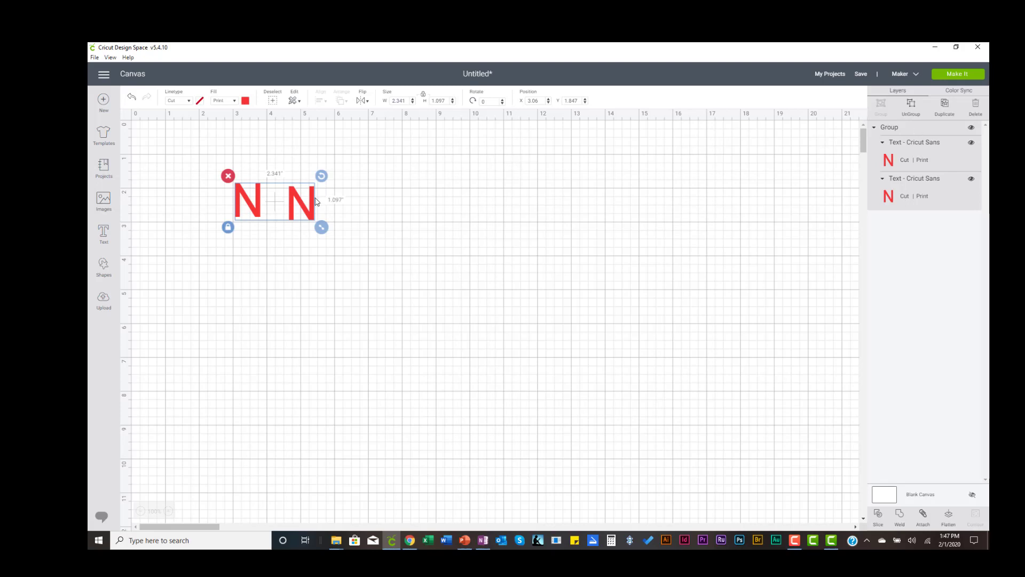
# Ungroup the two N letters and delete the right-hand copy.
pyautogui.click(912, 109)
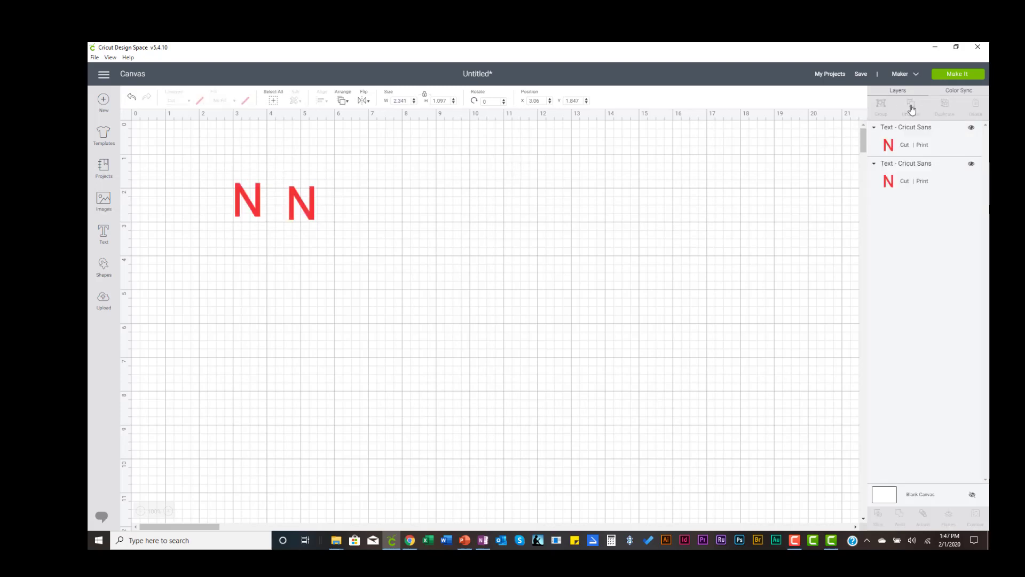
pyautogui.click(314, 214)
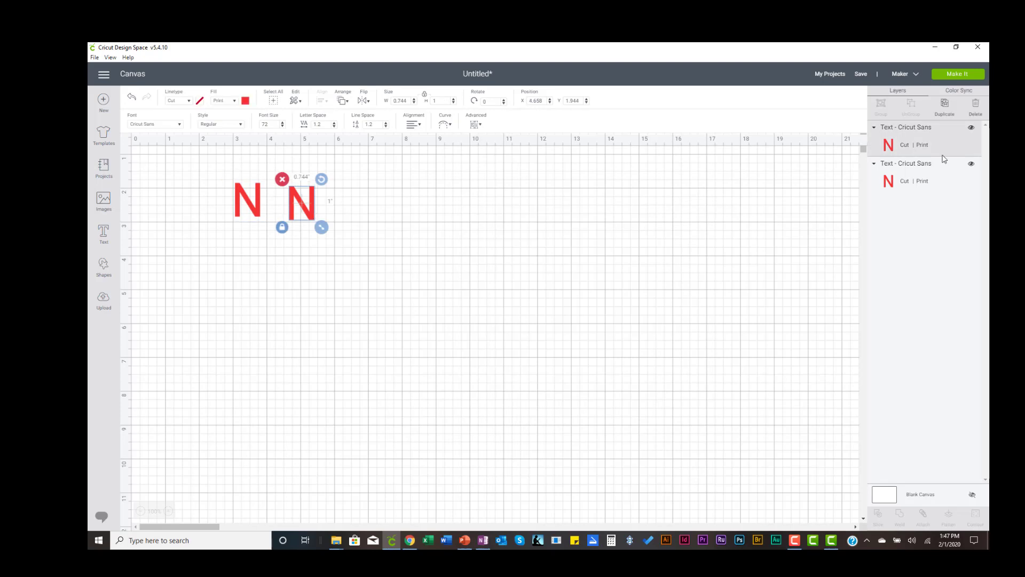
pyautogui.click(975, 107)
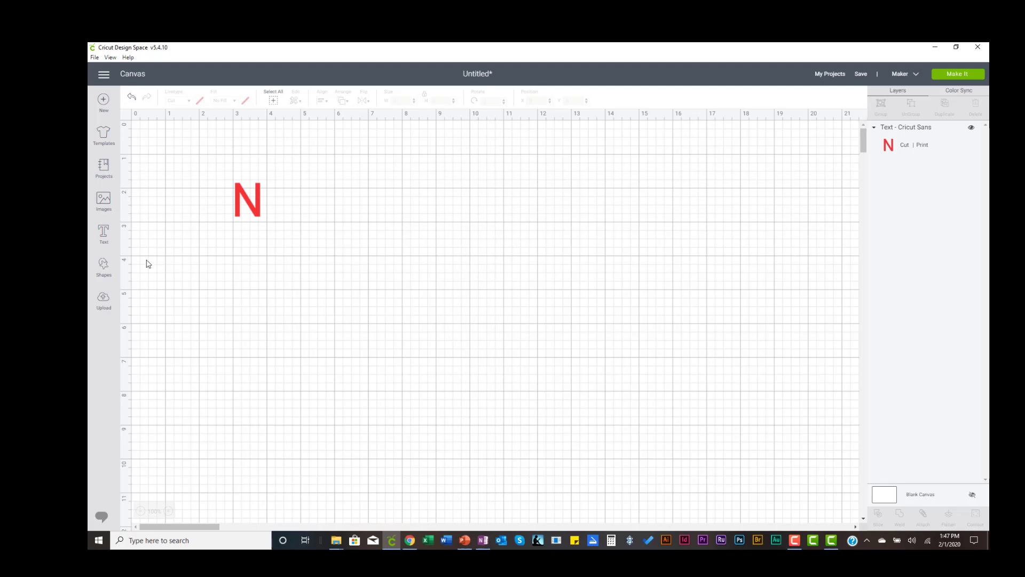
# Move the letter N up to about X 3.477, Y 0.931, and duplicate it three times.
pyautogui.moveTo(266, 210); pyautogui.dragTo(268, 179)
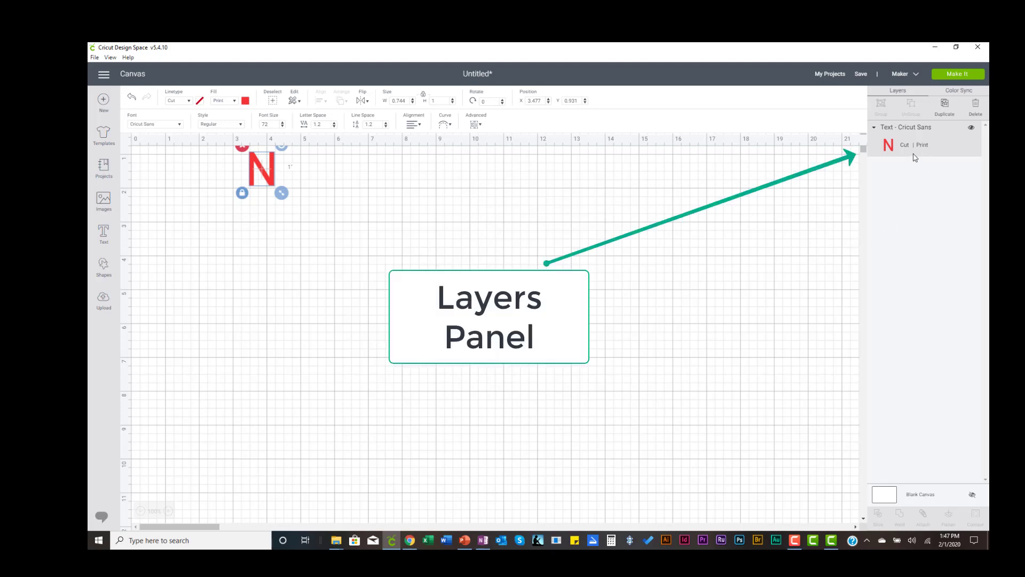
pyautogui.click(944, 106)
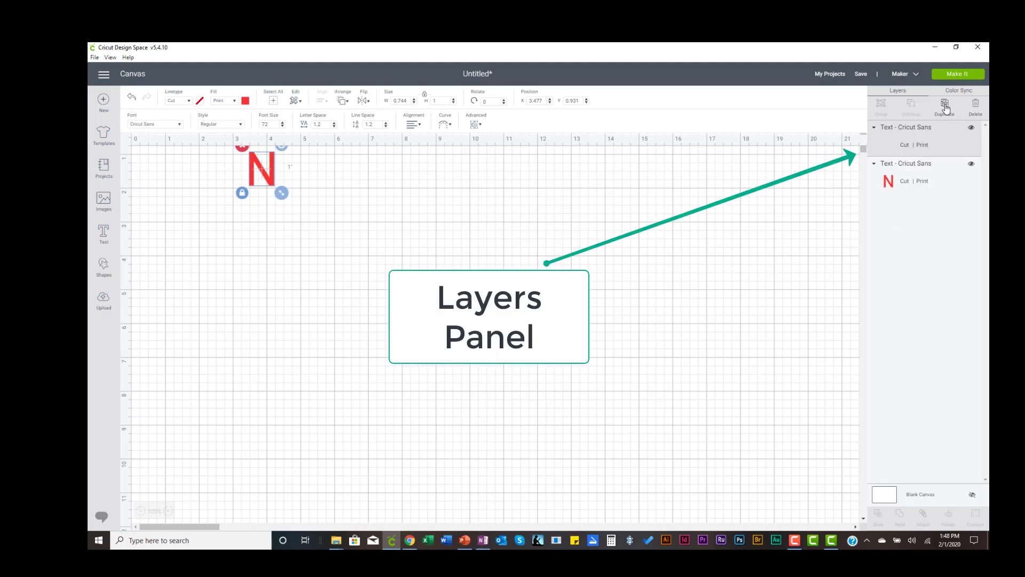
pyautogui.click(945, 105)
pyautogui.click(945, 105)
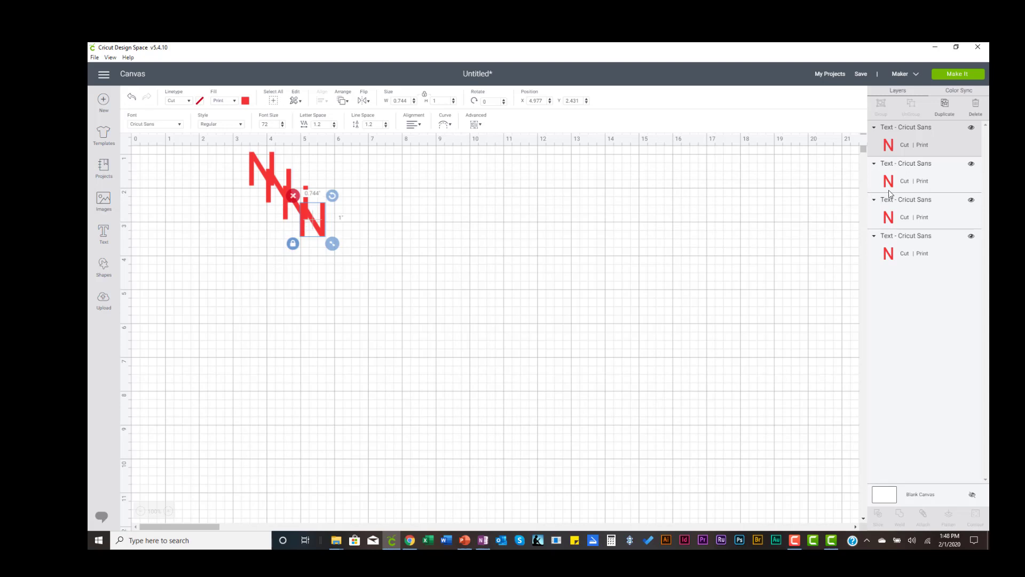
# Hide and show again the second and third N layers, one after the other.
pyautogui.click(971, 170)
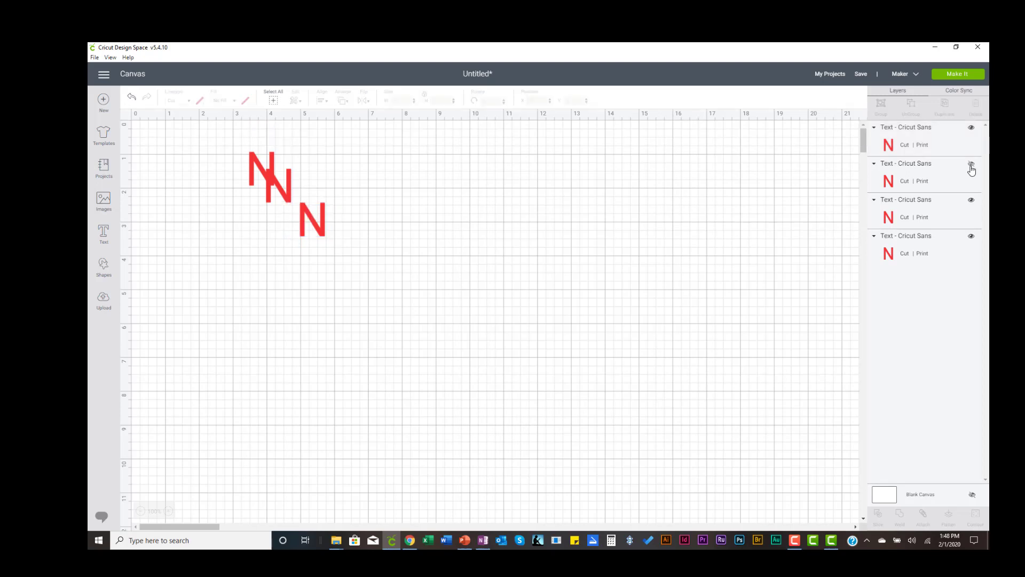
pyautogui.click(971, 170)
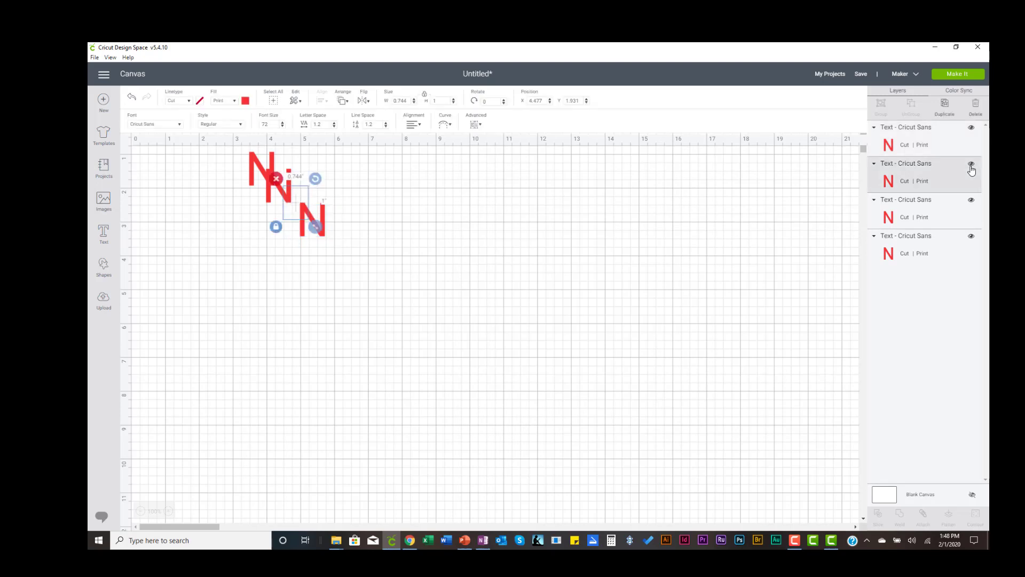
pyautogui.click(971, 203)
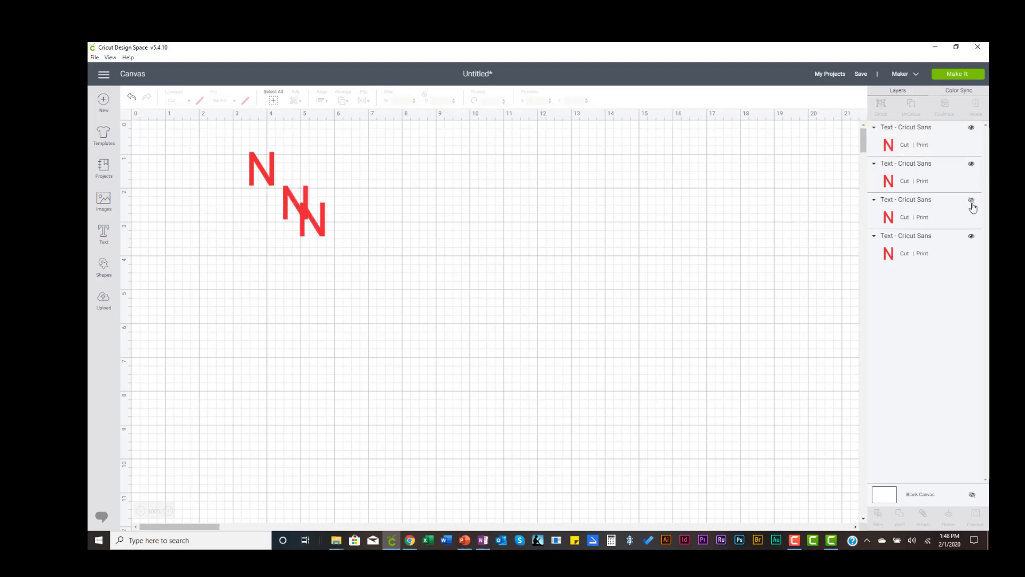
pyautogui.click(971, 202)
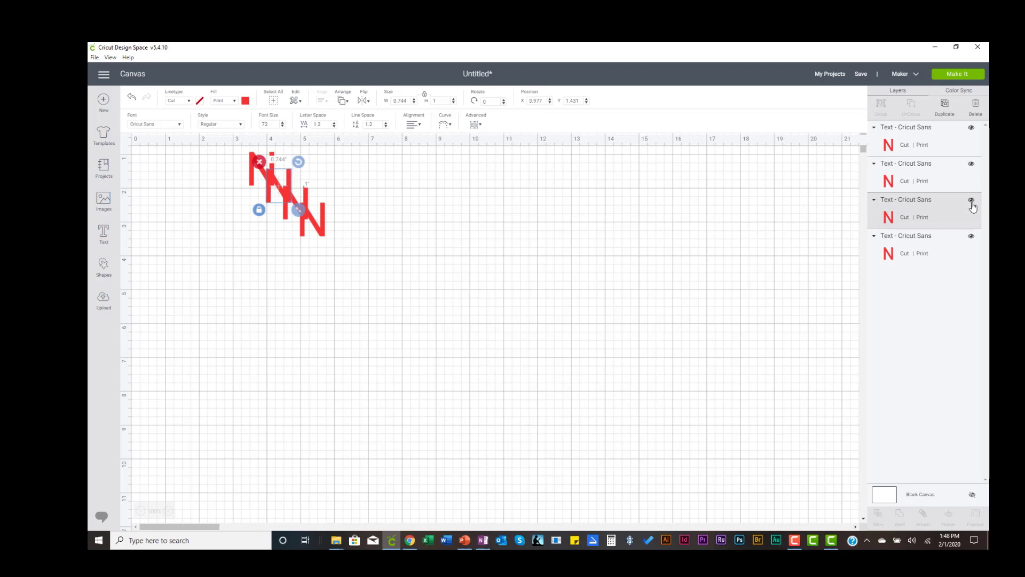
# Weld the two topmost N layers into one shape and place it at about X 12.491, Y 1.472.
pyautogui.click(927, 148)
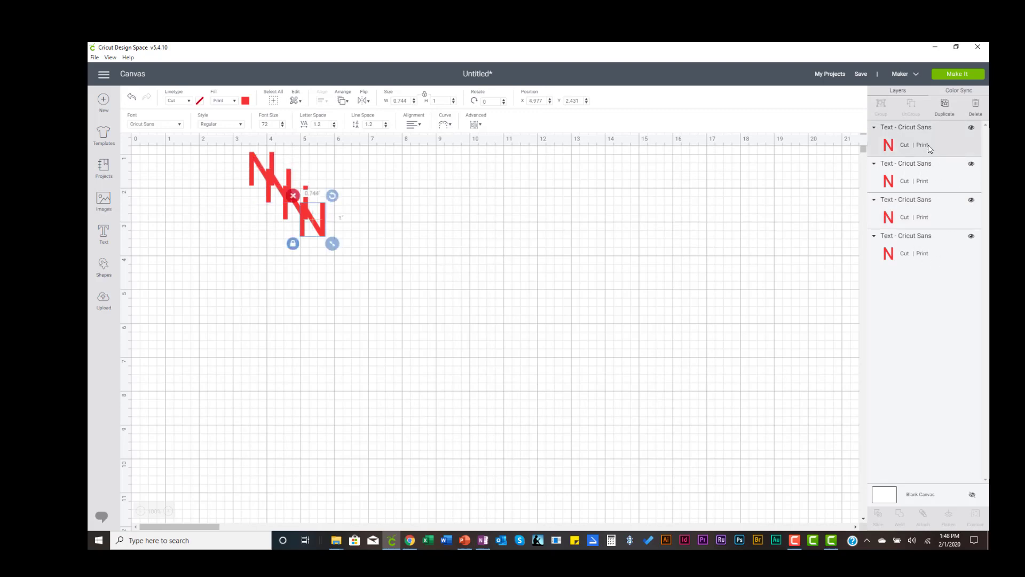
pyautogui.keyDown('shift'); pyautogui.click(930, 173); pyautogui.keyUp('shift')
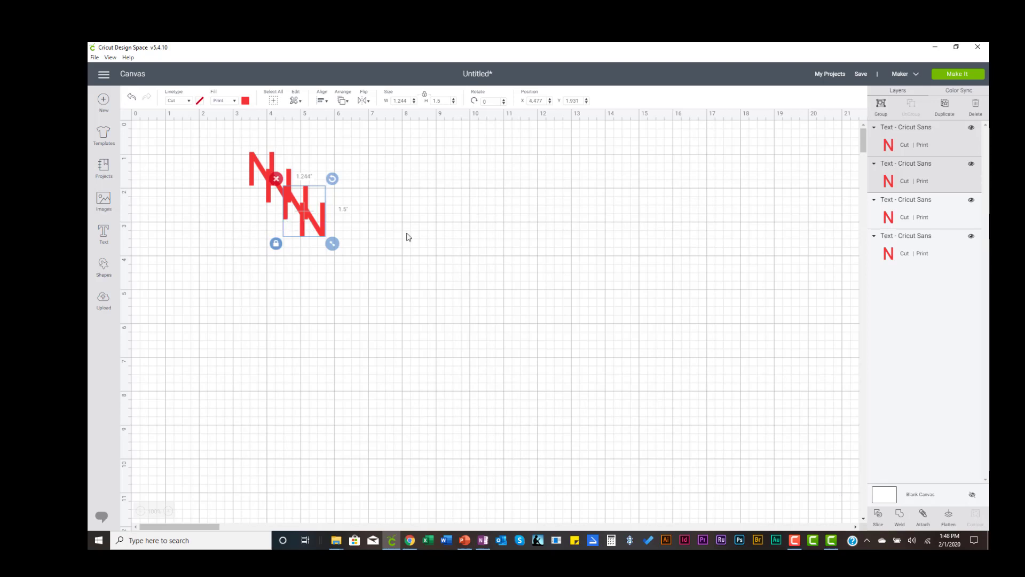
pyautogui.moveTo(407, 236); pyautogui.dragTo(489, 232)
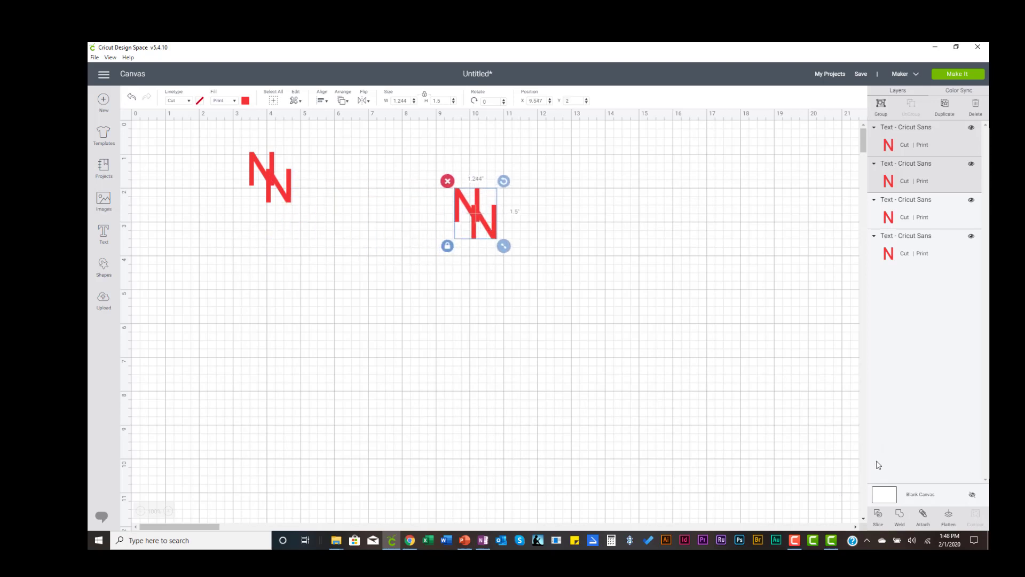
pyautogui.click(900, 517)
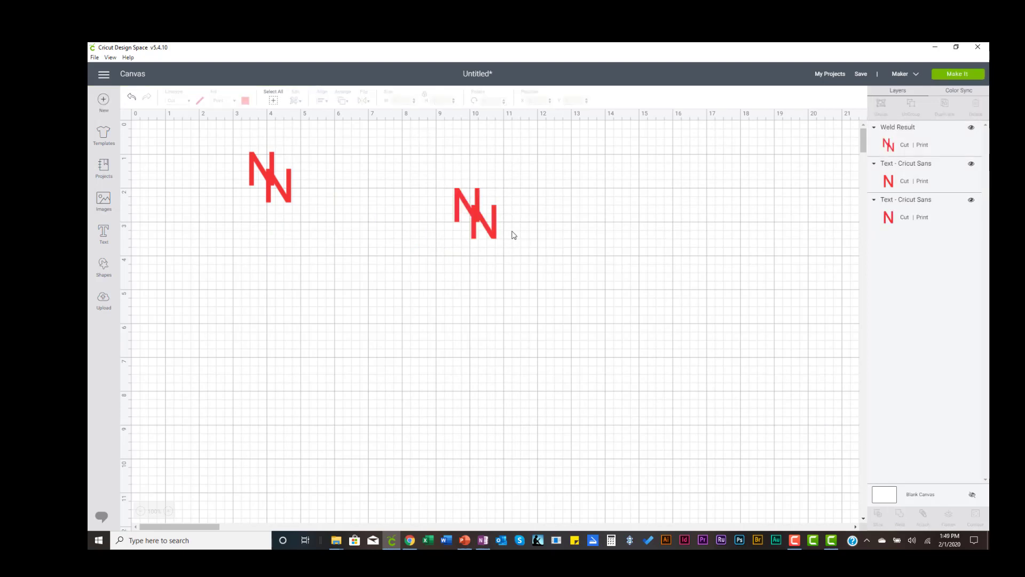
pyautogui.moveTo(478, 219); pyautogui.dragTo(579, 201)
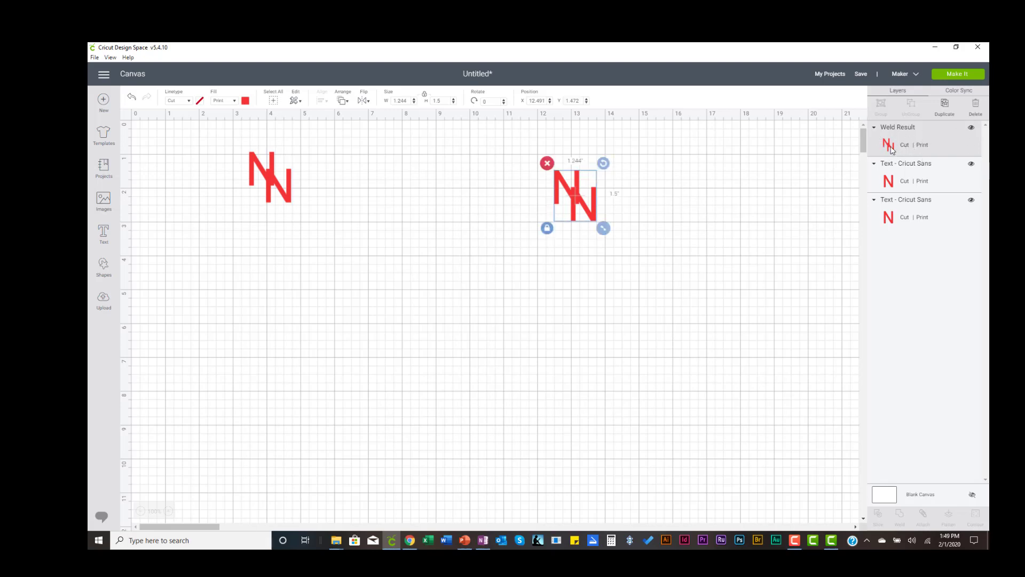
# Duplicate the lower-right of the two remaining Ns at about X 7.741, Y 1.639, and slice the overlapping pair.
pyautogui.click(269, 185)
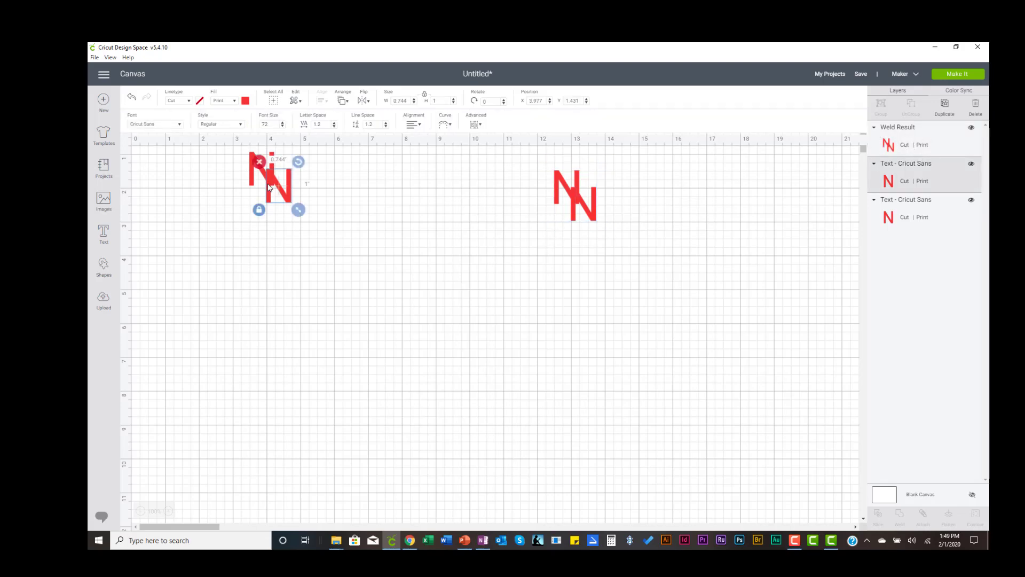
pyautogui.moveTo(268, 187); pyautogui.dragTo(460, 244)
pyautogui.click(945, 107)
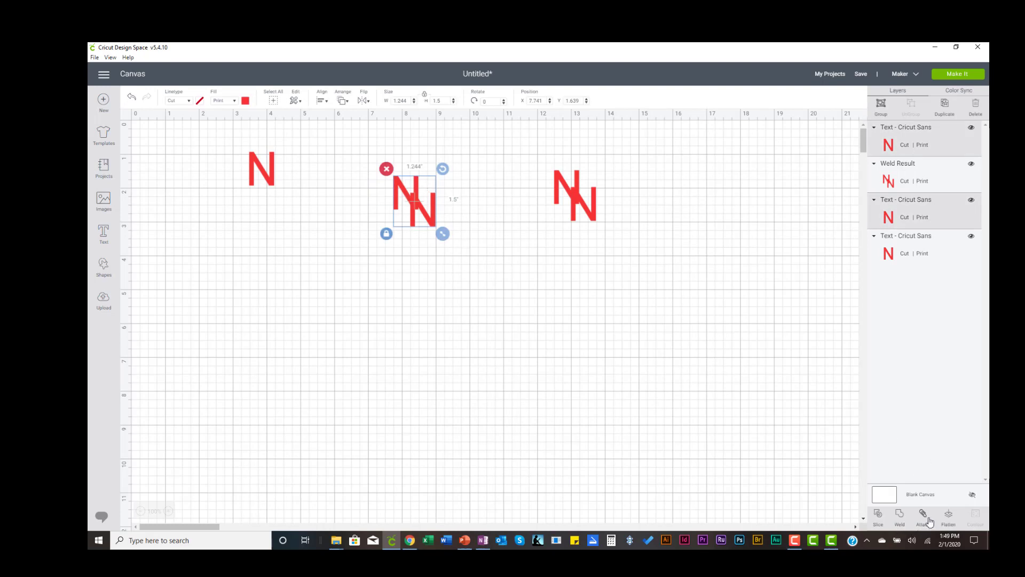
pyautogui.click(878, 516)
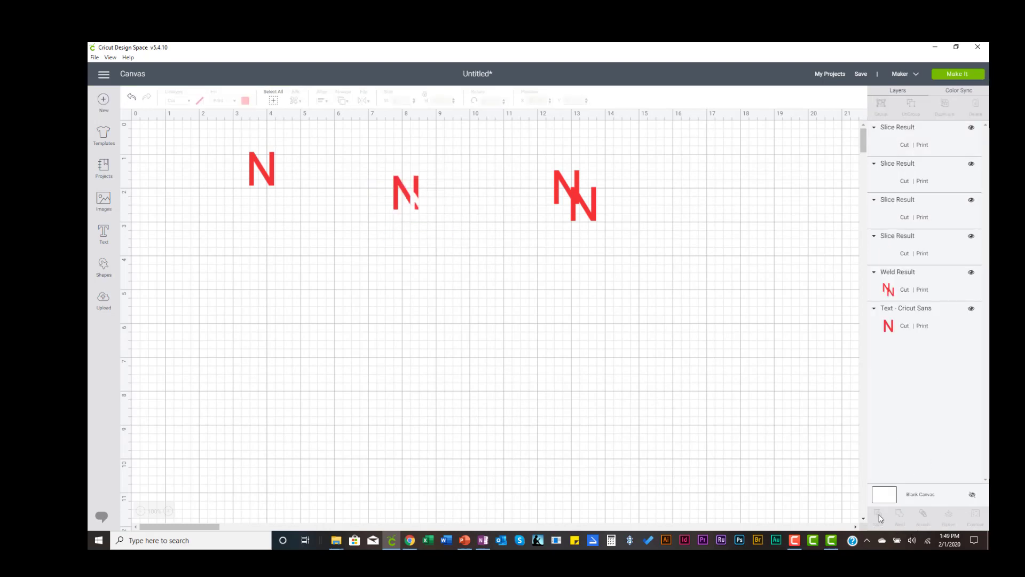
# Hide the two small overlap slice results and separate the cut Ns to about X 9.797, Y 2.889 and X 7.547, Y 2.514.
pyautogui.click(916, 150)
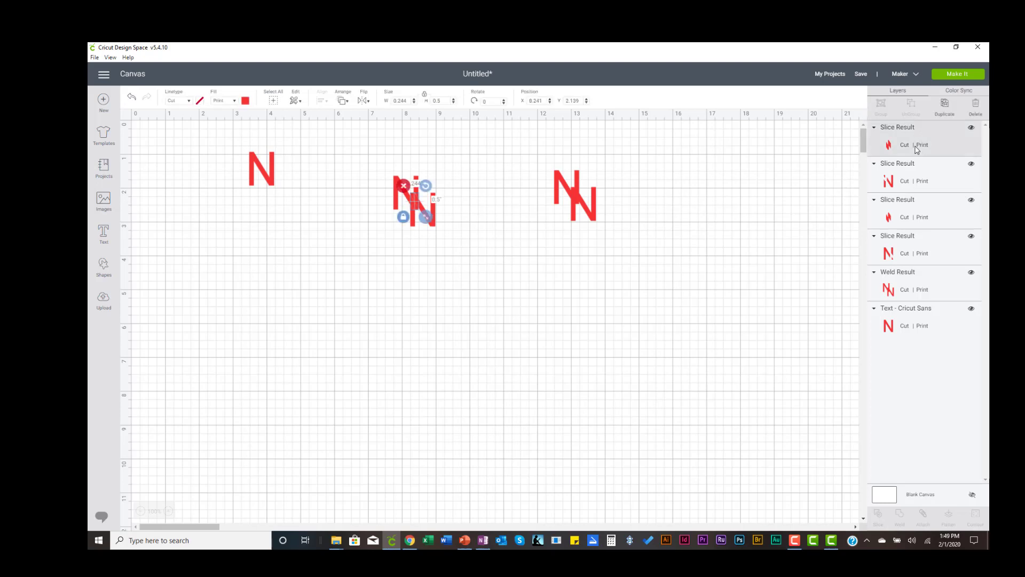
pyautogui.click(971, 128)
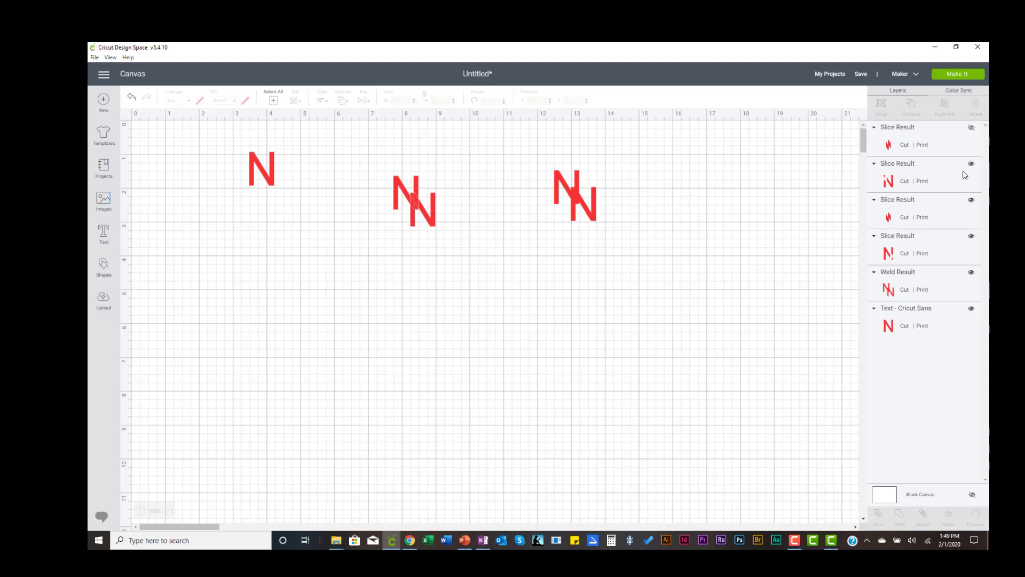
pyautogui.click(971, 201)
pyautogui.moveTo(428, 218); pyautogui.dragTo(481, 243)
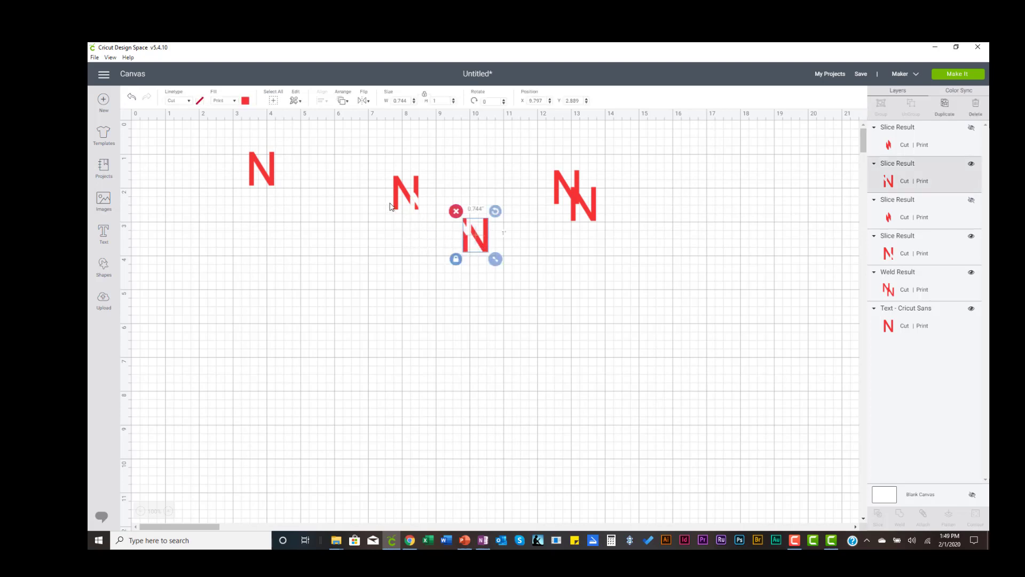
pyautogui.moveTo(395, 205); pyautogui.dragTo(409, 242)
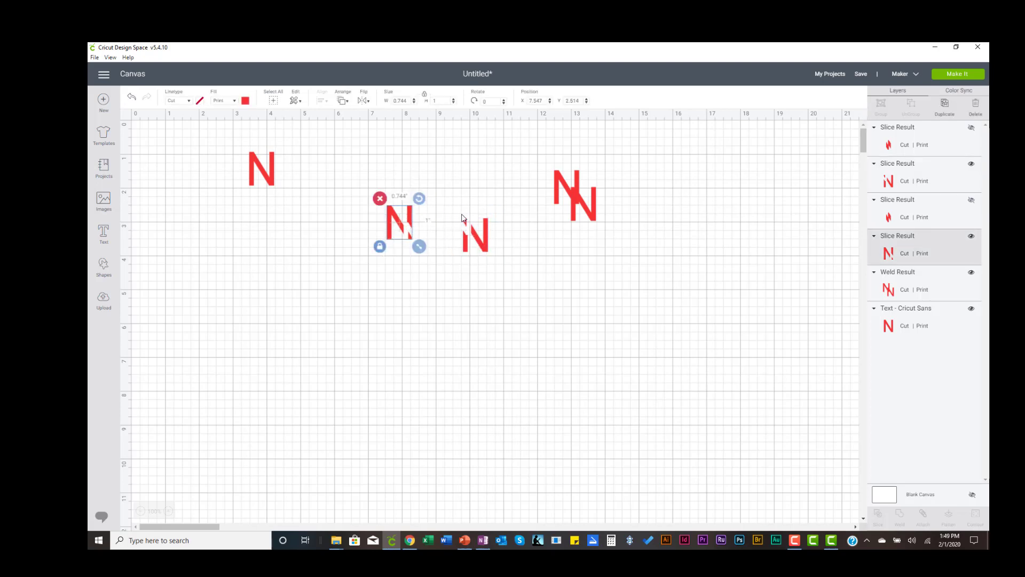
# Delete all four slice results, including the two hidden overlap pieces.
pyautogui.moveTo(352, 168); pyautogui.dragTo(528, 266)
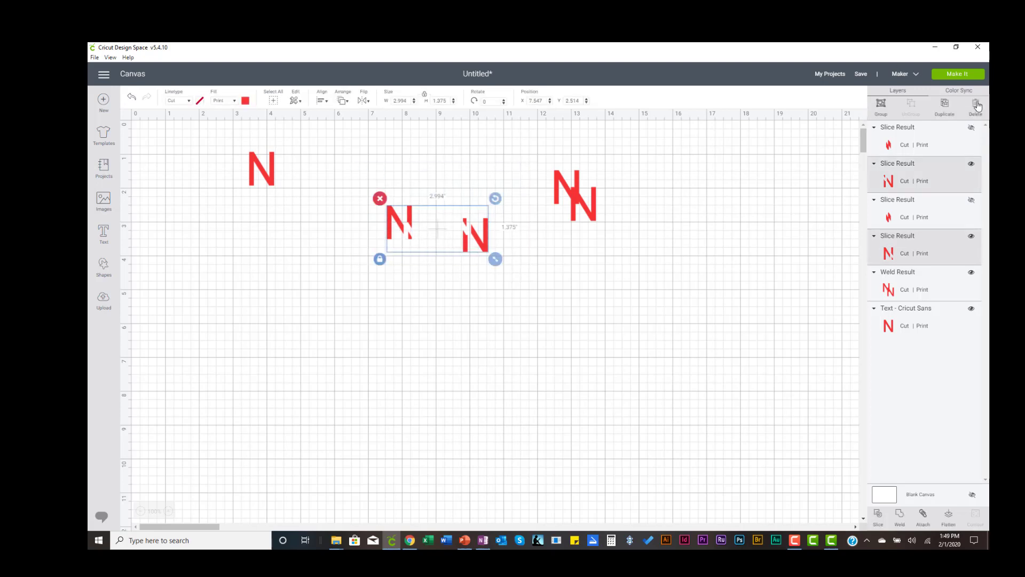
pyautogui.click(976, 105)
pyautogui.click(918, 146)
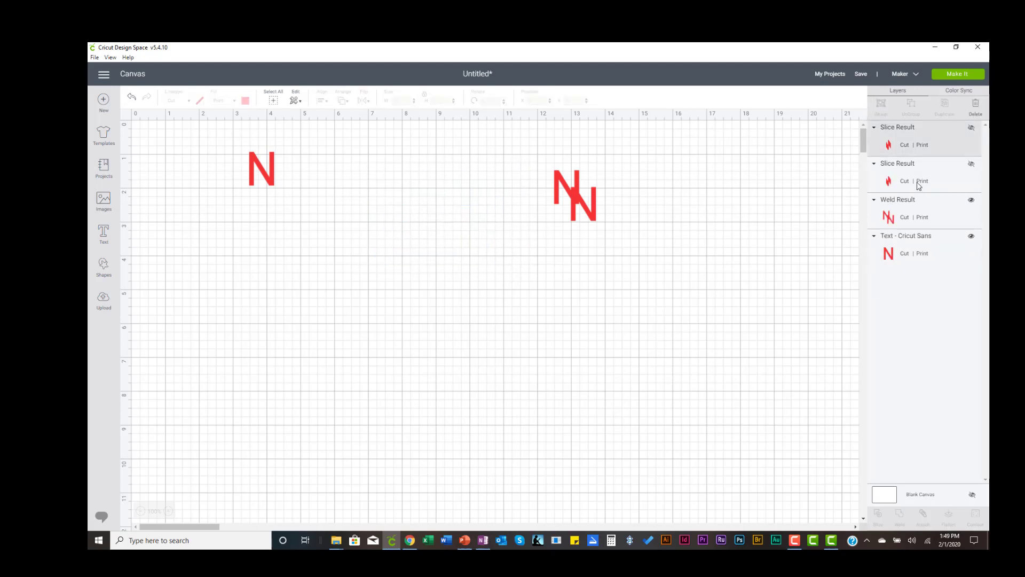
pyautogui.keyDown('shift'); pyautogui.click(919, 185); pyautogui.keyUp('shift')
pyautogui.click(975, 106)
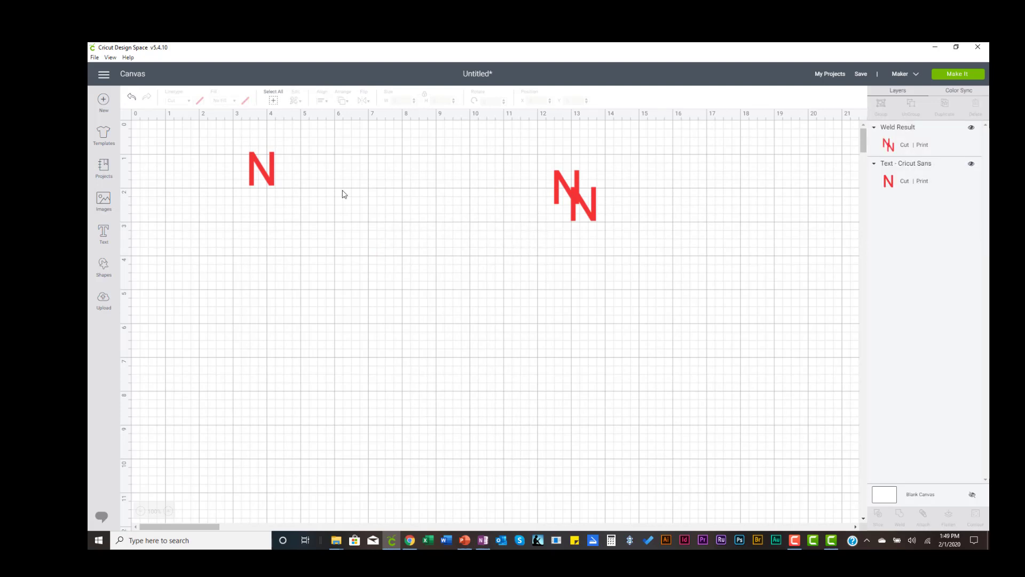
# Move the single N to about X 11.644, Y 3.014, below the welded shape, and attach the two together.
pyautogui.click(261, 173)
pyautogui.moveTo(260, 171); pyautogui.dragTo(539, 245)
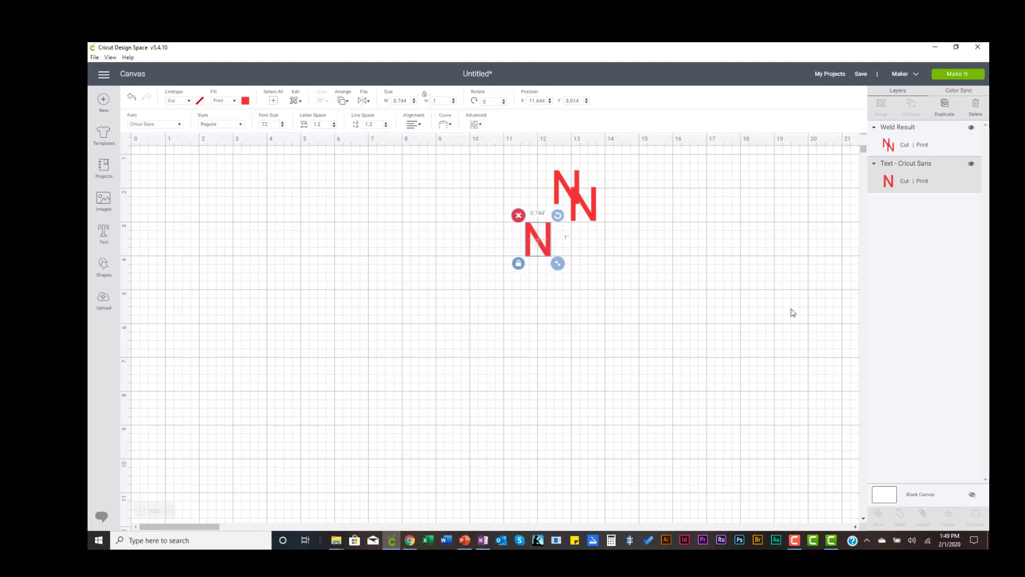
pyautogui.click(451, 163)
pyautogui.moveTo(450, 155); pyautogui.dragTo(613, 266)
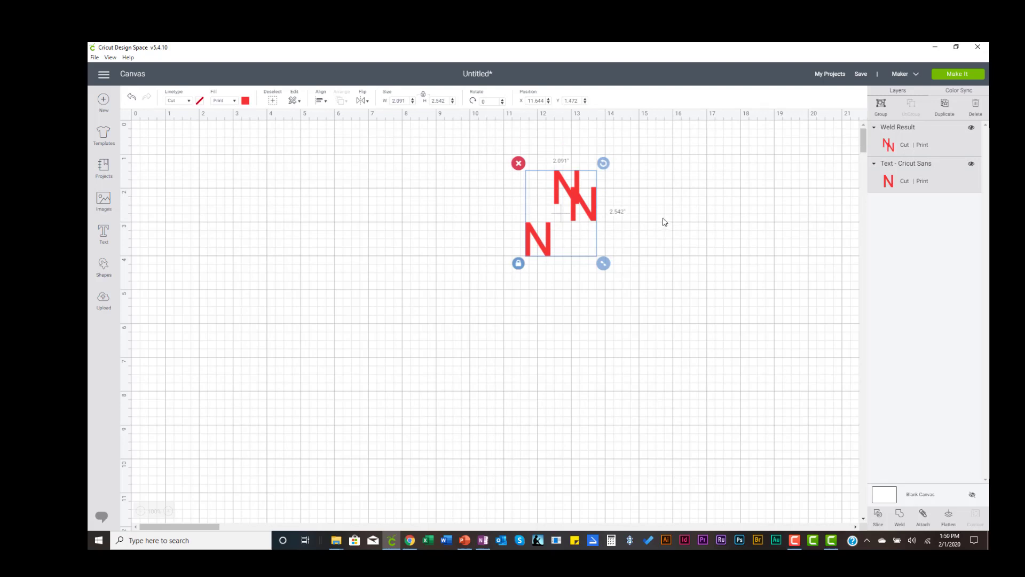
pyautogui.click(924, 516)
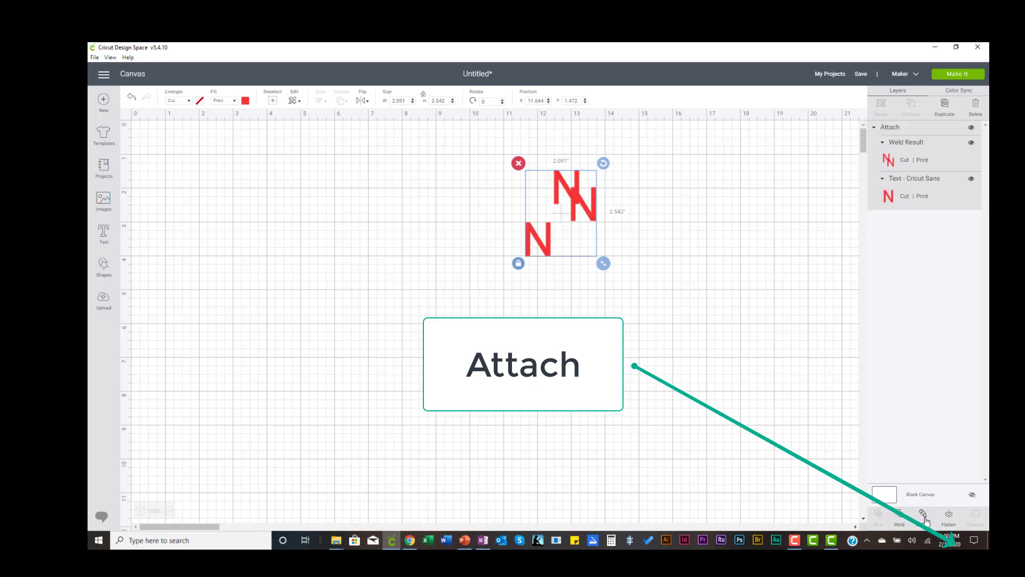
# Move the attached letters to about X 2.019, Y 0.639, and delete them from the canvas.
pyautogui.moveTo(575, 212); pyautogui.dragTo(223, 215)
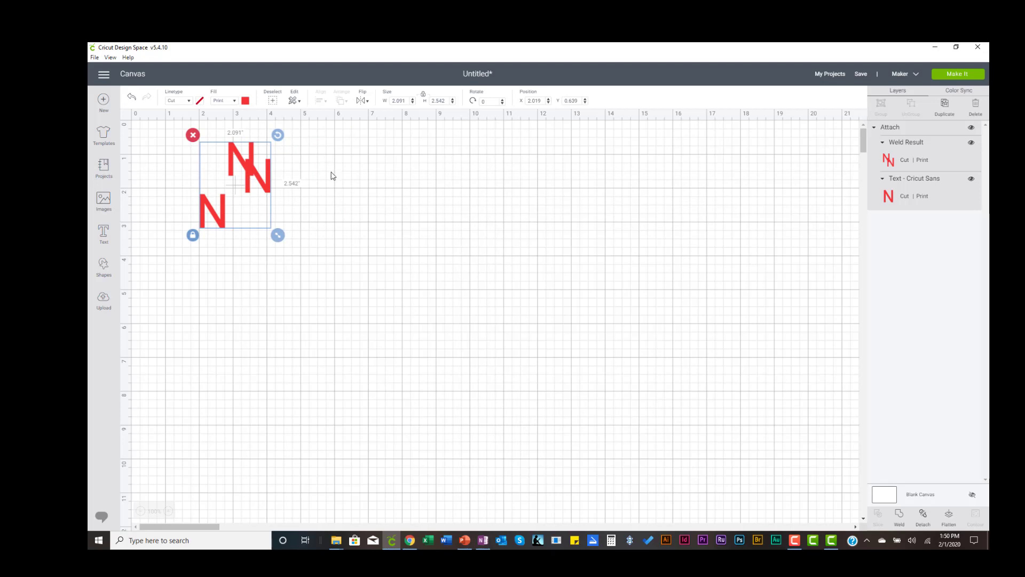
pyautogui.click(976, 107)
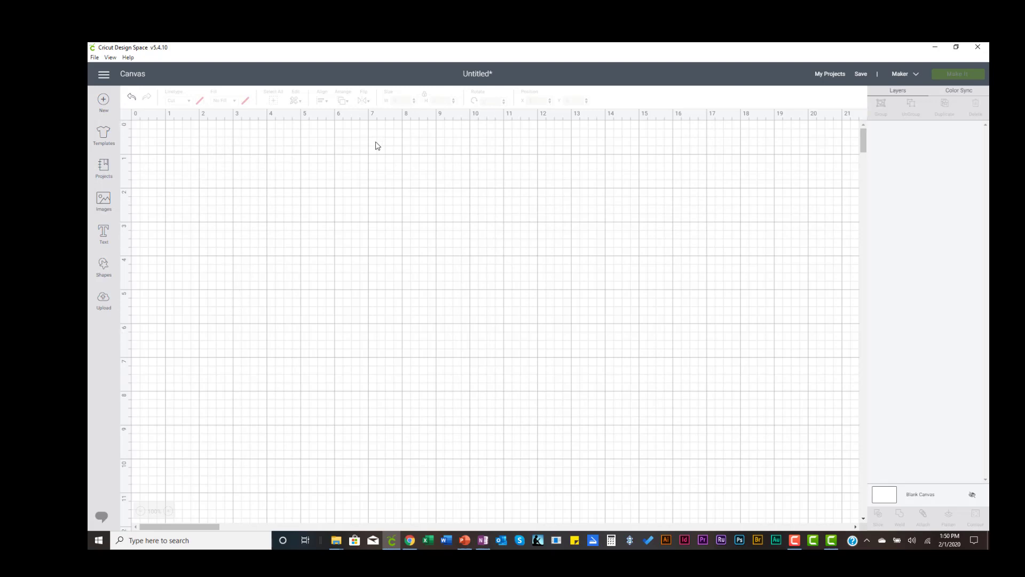
# Add a new text letter N and move it to about X 1.009, Y 1.009.
pyautogui.click(168, 511)
pyautogui.click(169, 512)
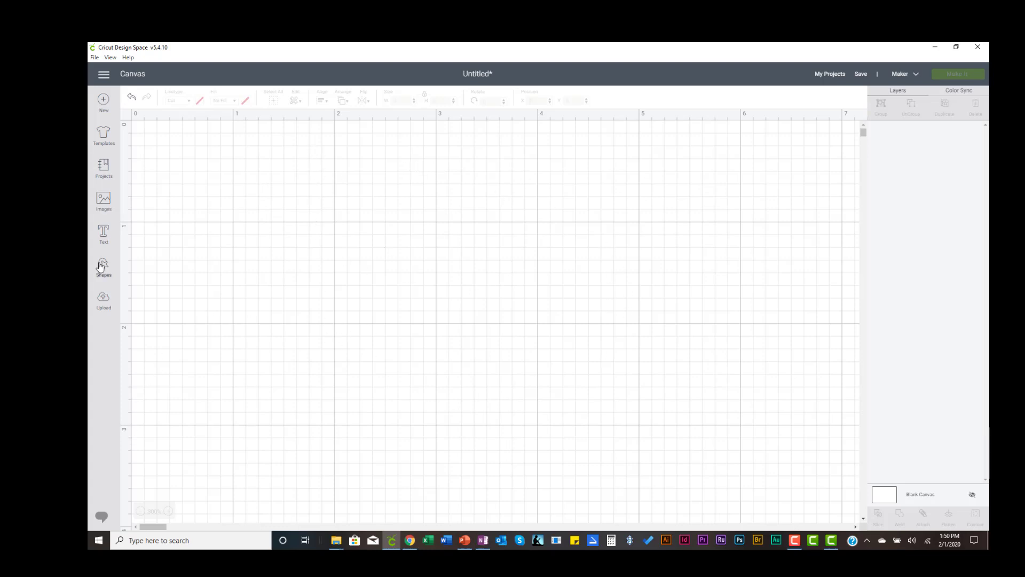
pyautogui.click(102, 233)
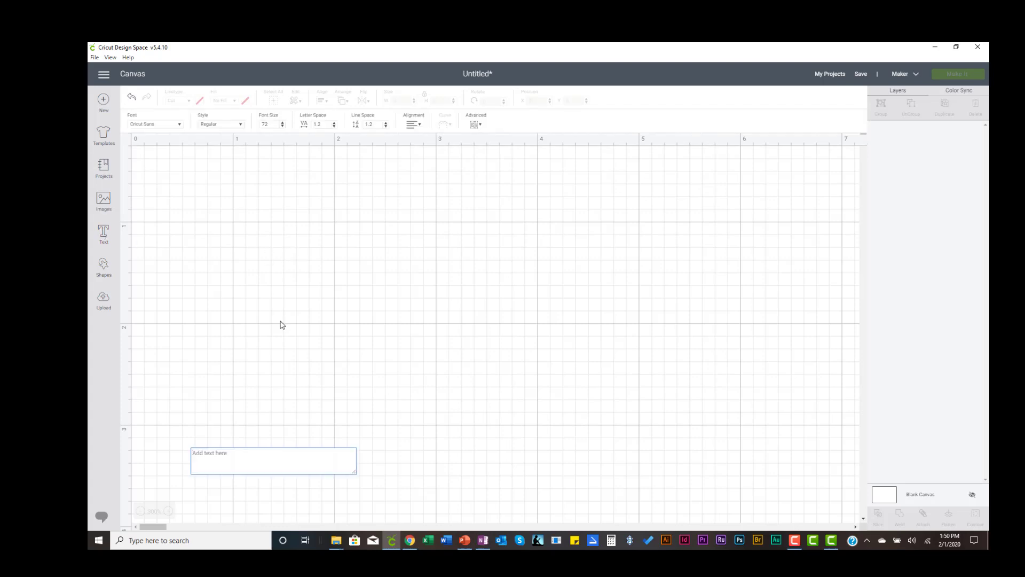
pyautogui.write('N')
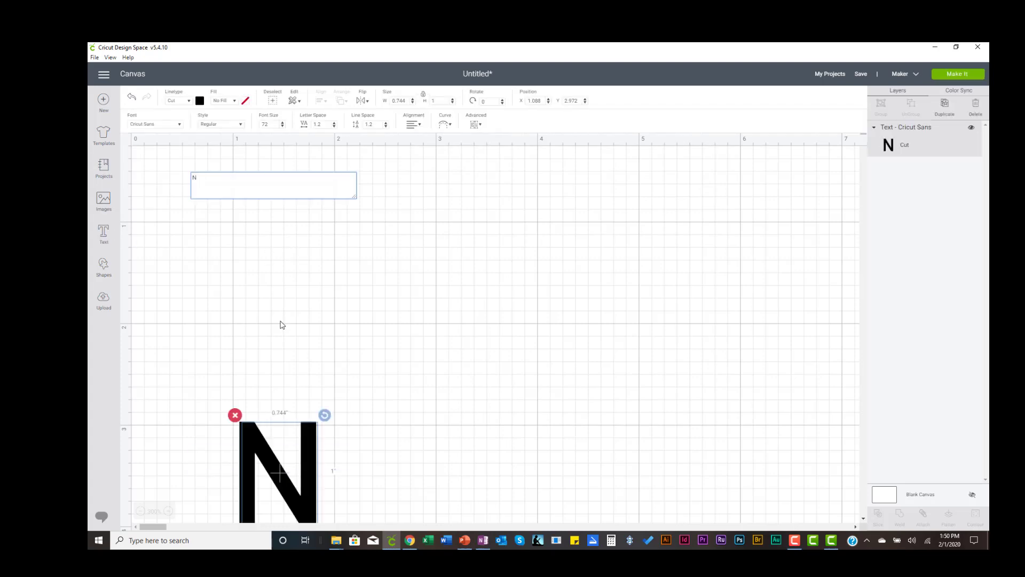
pyautogui.moveTo(310, 469); pyautogui.dragTo(302, 267)
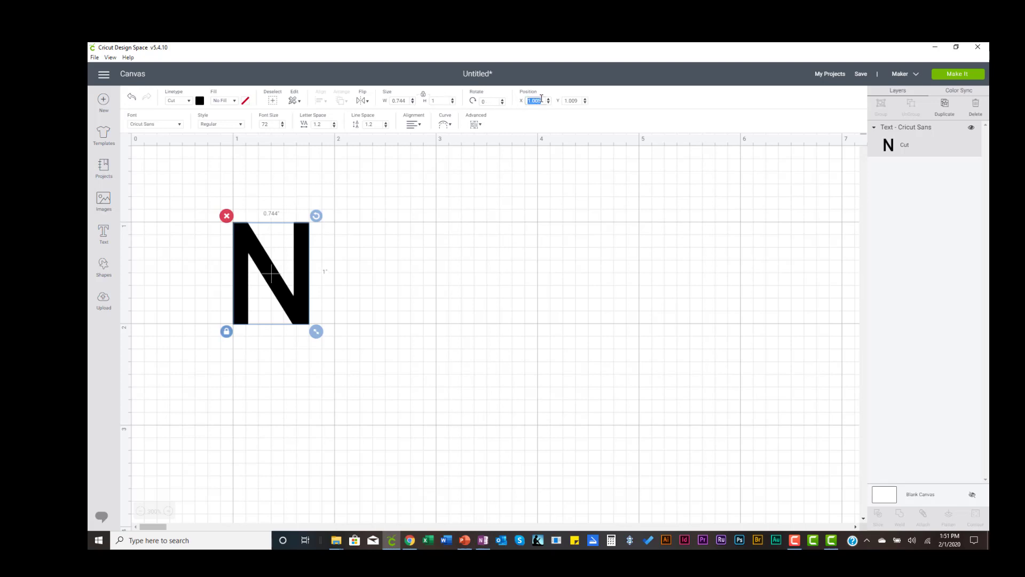
# Set the letter N's position to exactly X 1, Y 1.
pyautogui.write('1')
pyautogui.doubleClick(569, 100)
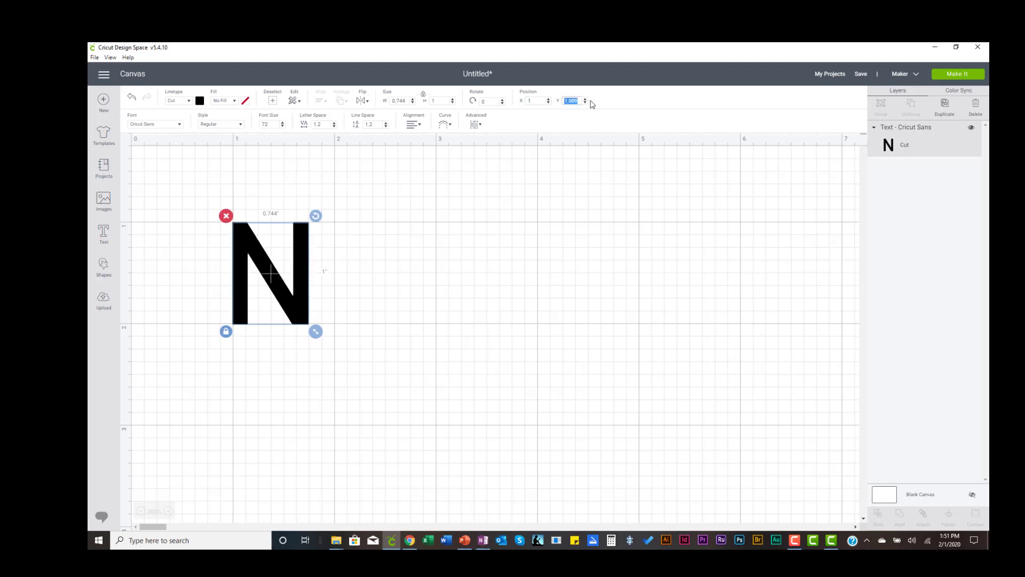
pyautogui.write('1')
pyautogui.click(499, 183)
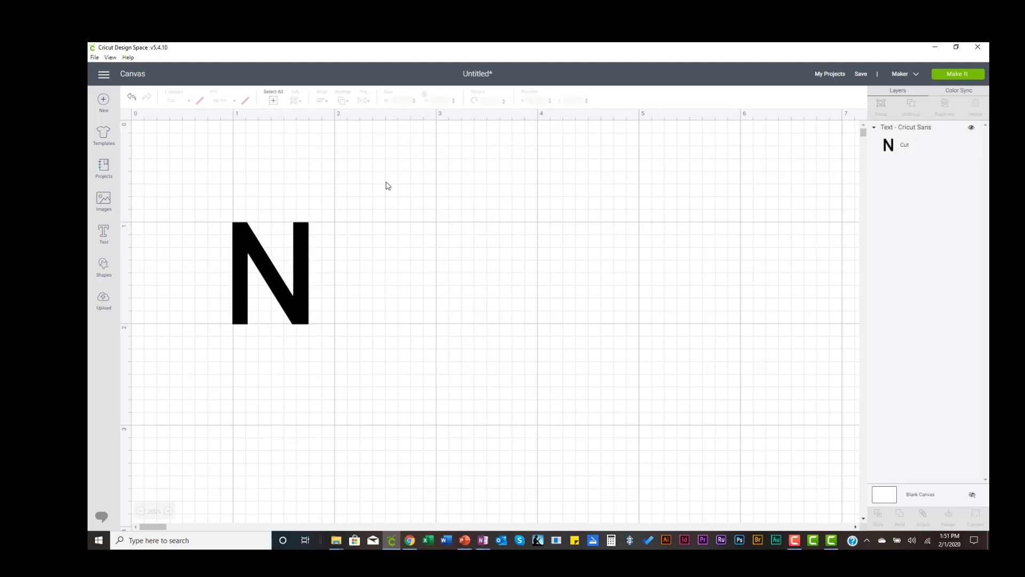
pyautogui.click(305, 280)
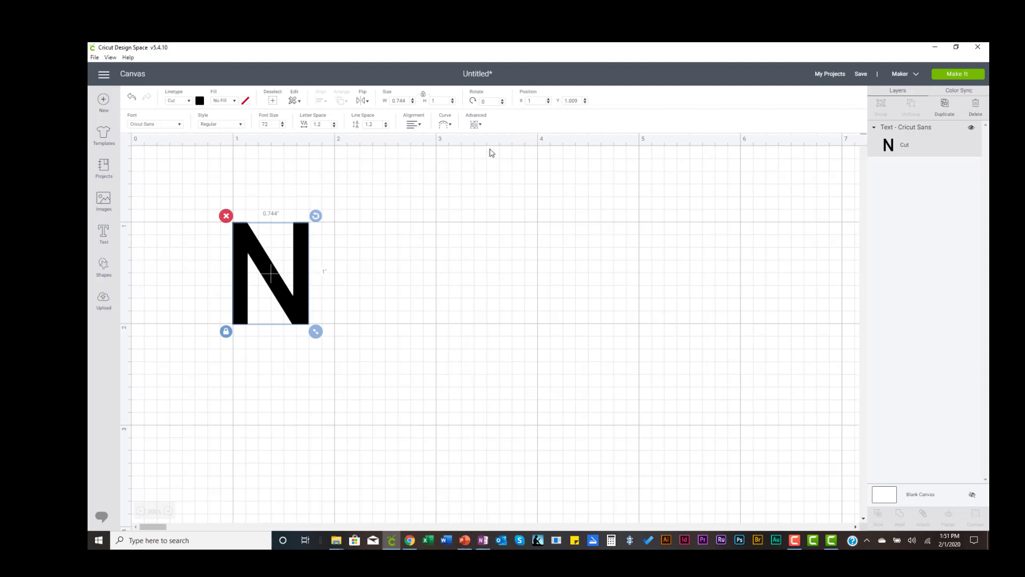
pyautogui.moveTo(572, 100); pyautogui.dragTo(584, 104)
pyautogui.write('1')
pyautogui.press('Tab')
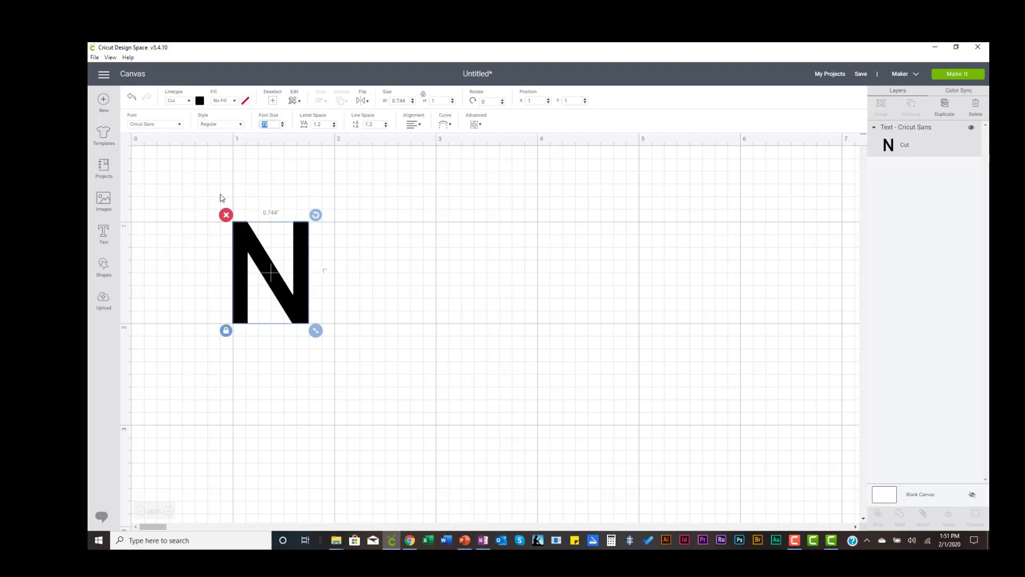